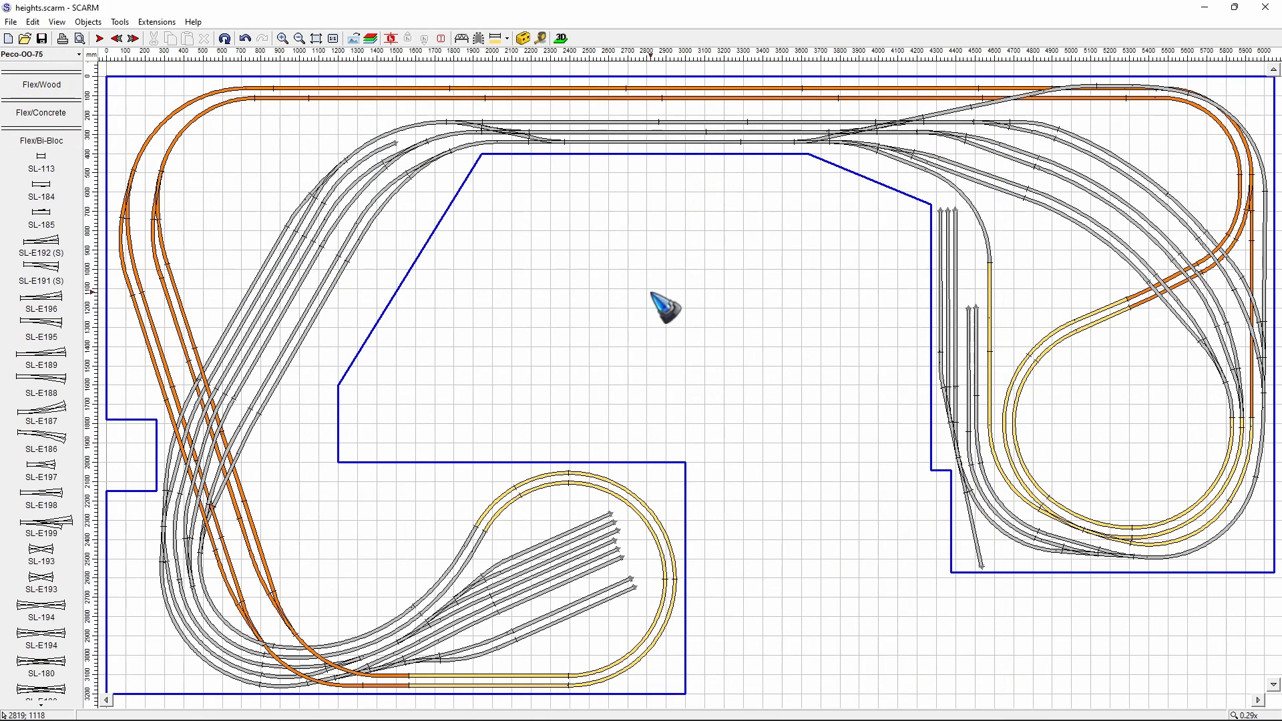
Open the 3D view of the layout to inspect the crossing tracks before any heights are assigned
left_click(561, 38)
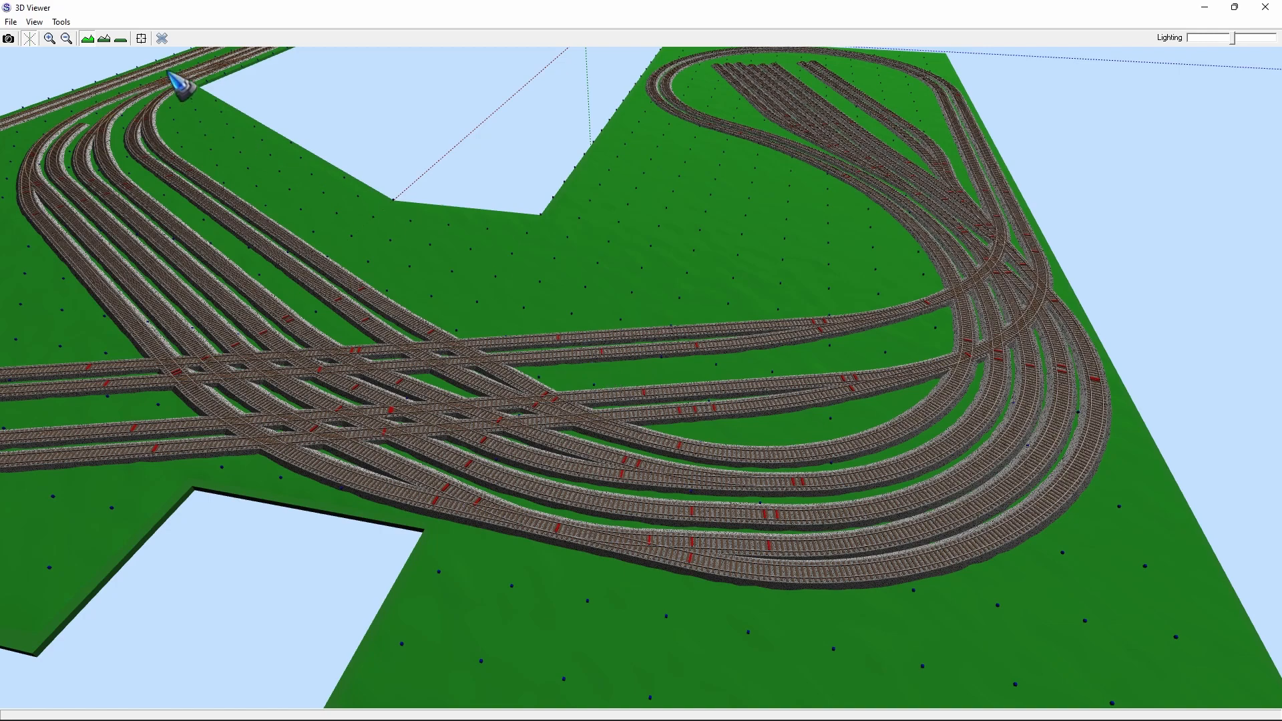
left_click(162, 38)
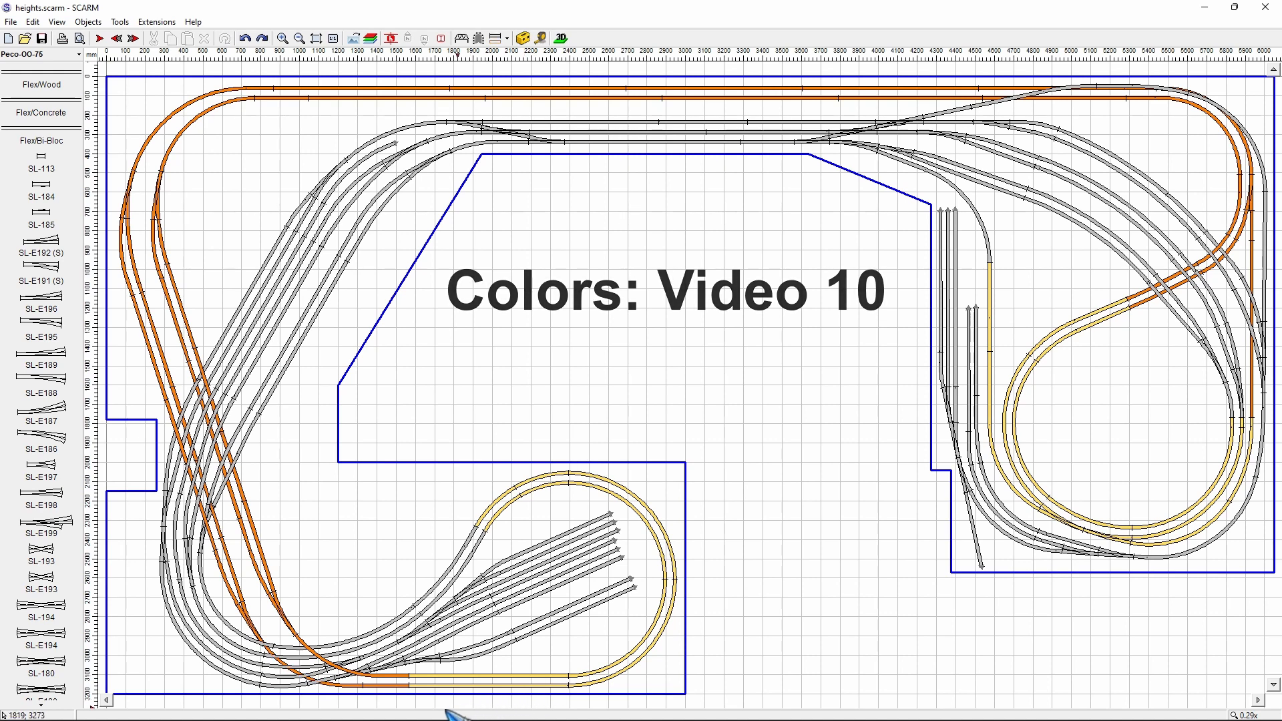
Display the track heights and select all tracks of the inner yellow ramp around the lower loop
scroll(458, 705, "up", 2)
scroll(458, 705, "up", 3)
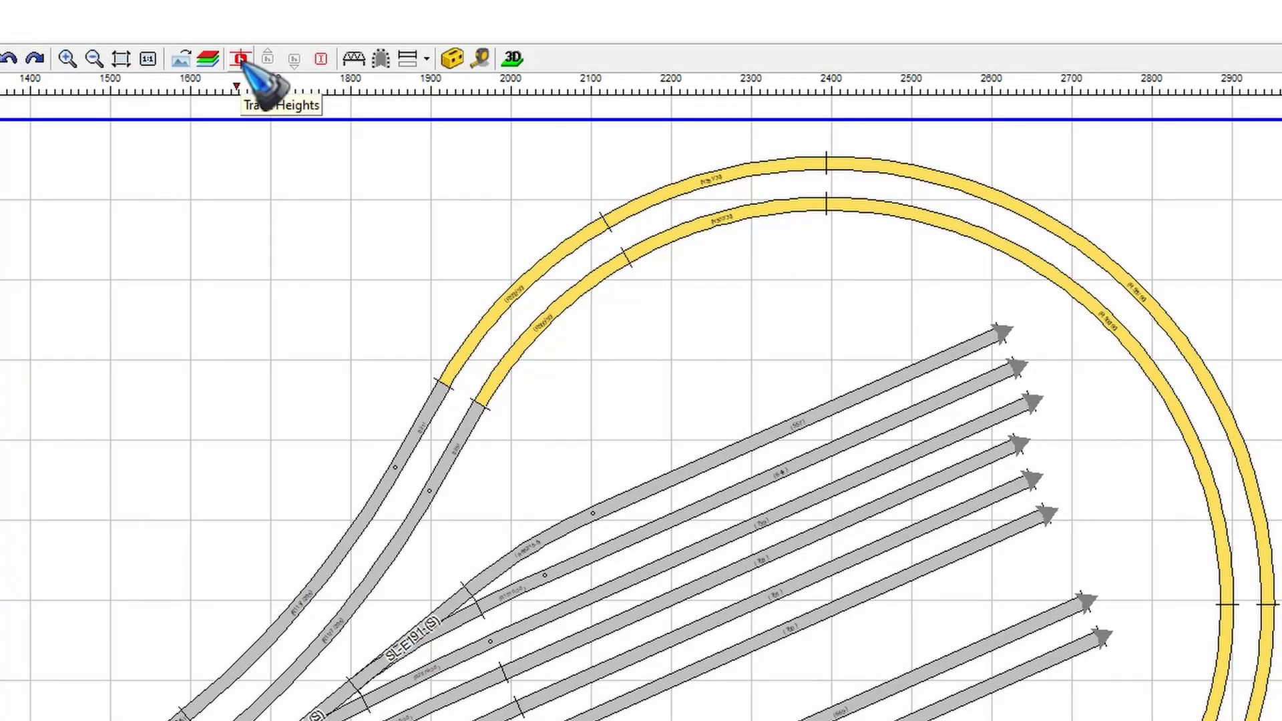
left_click(241, 59)
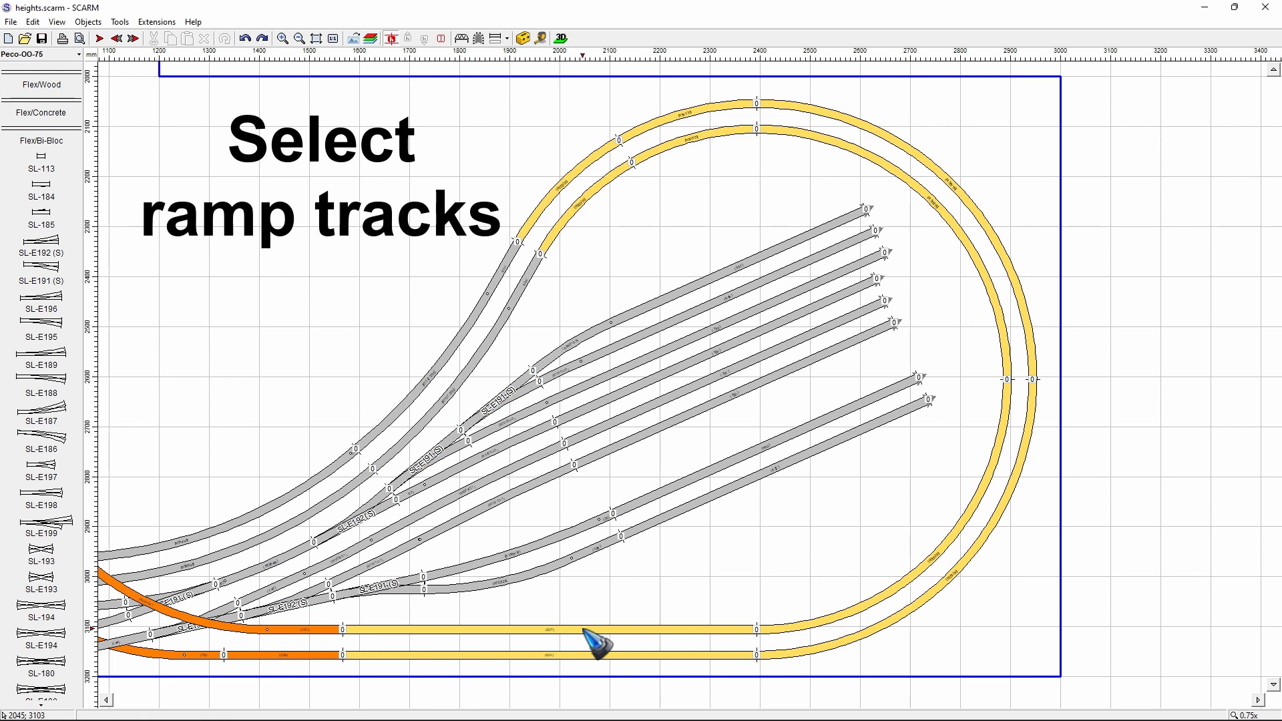
left_click(585, 629)
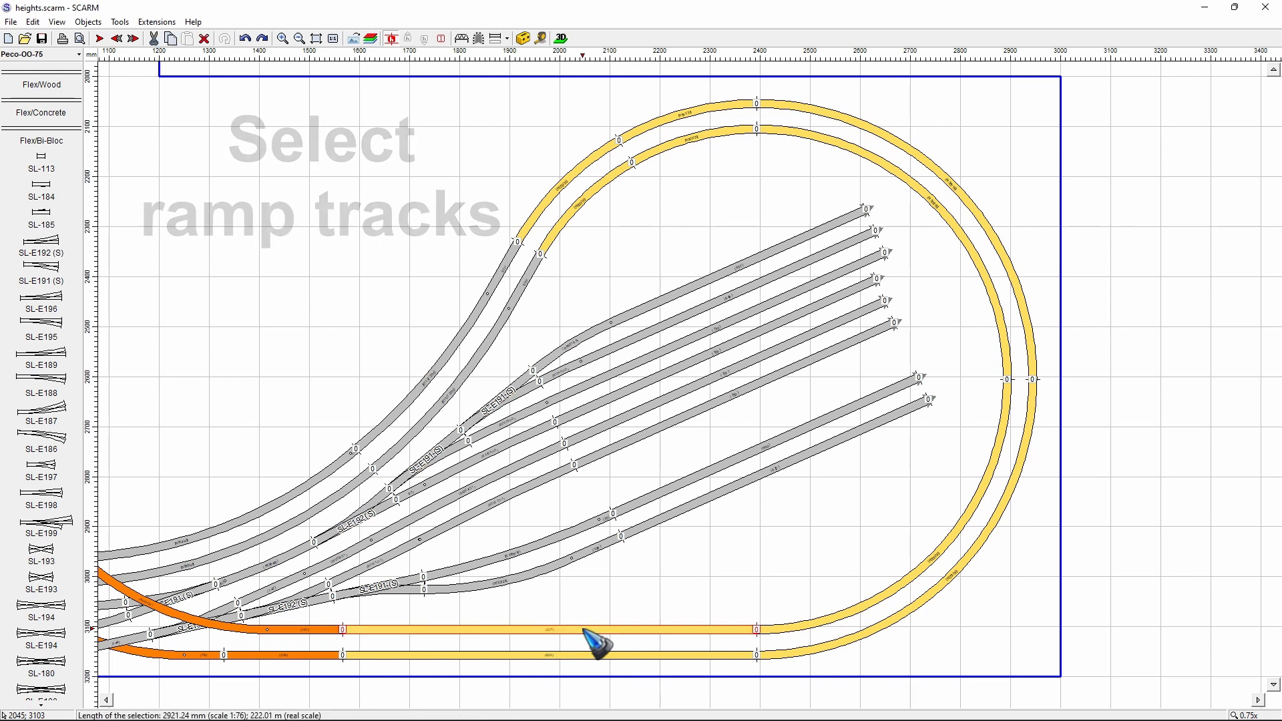
left_click(554, 245, "ctrl")
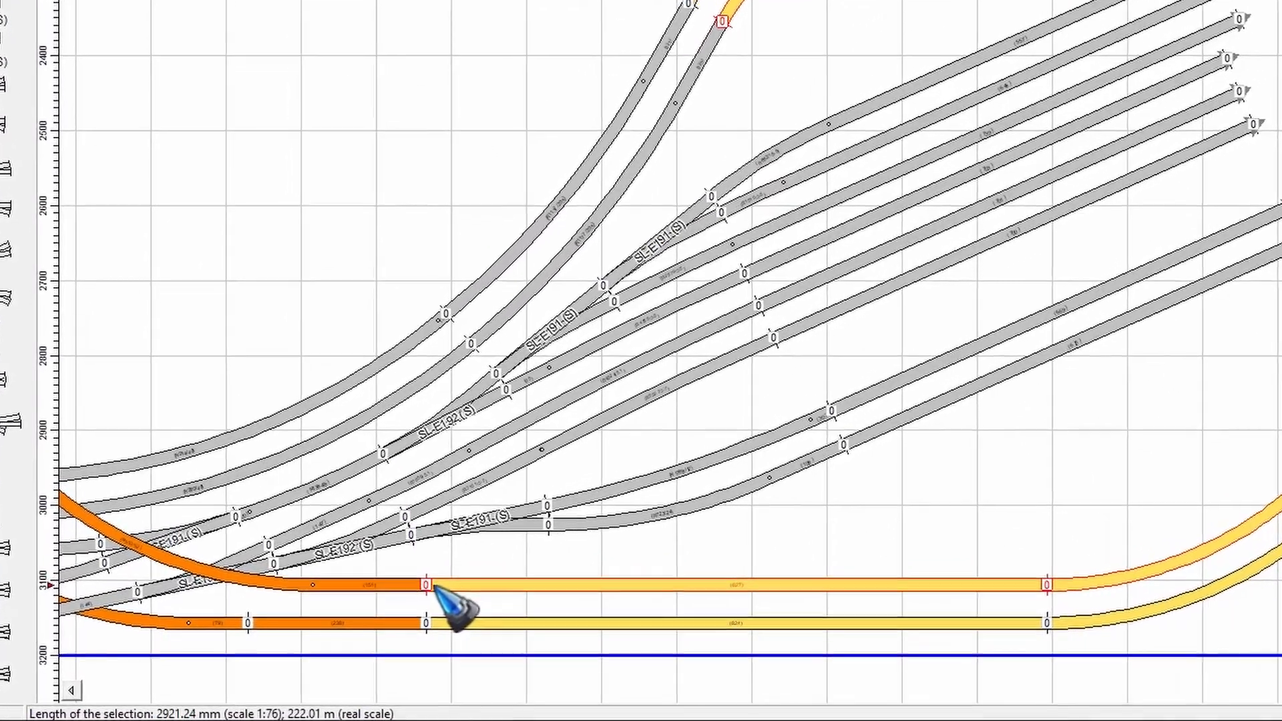
Set the height of the inner ramp's end joint, where it meets the orange track, to 90
left_click(427, 585)
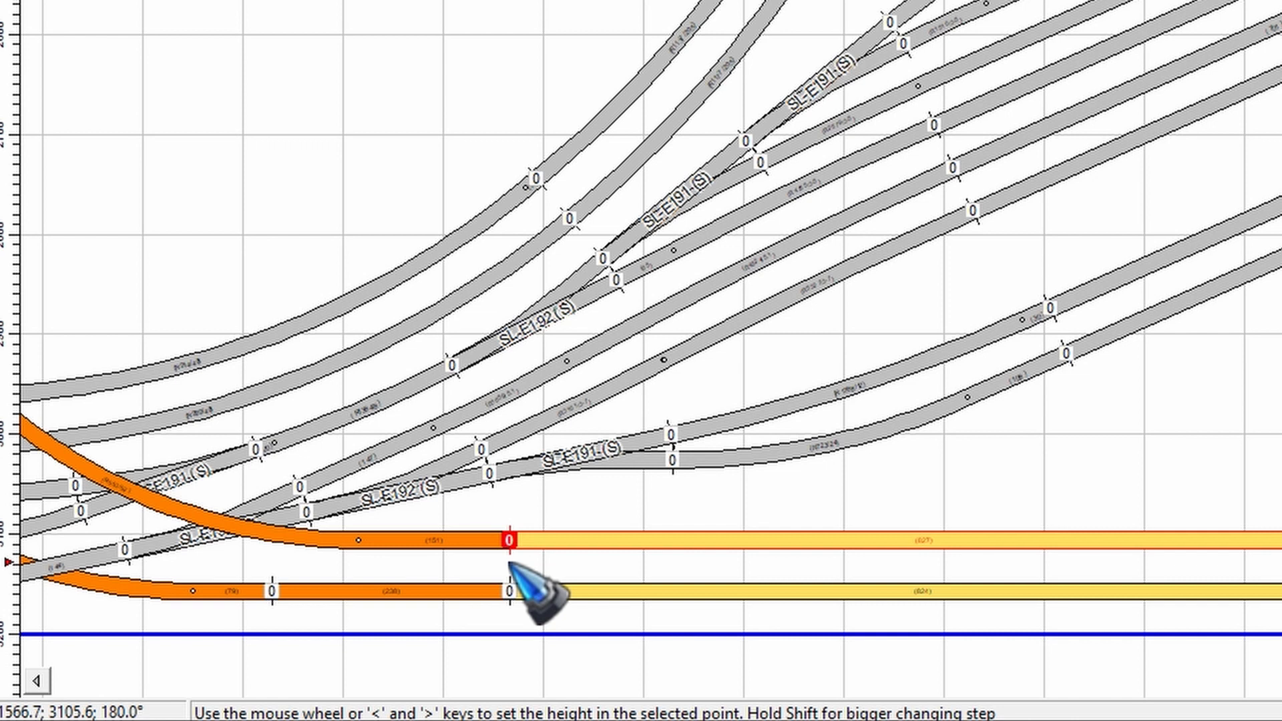
scroll(511, 566, "up", 7)
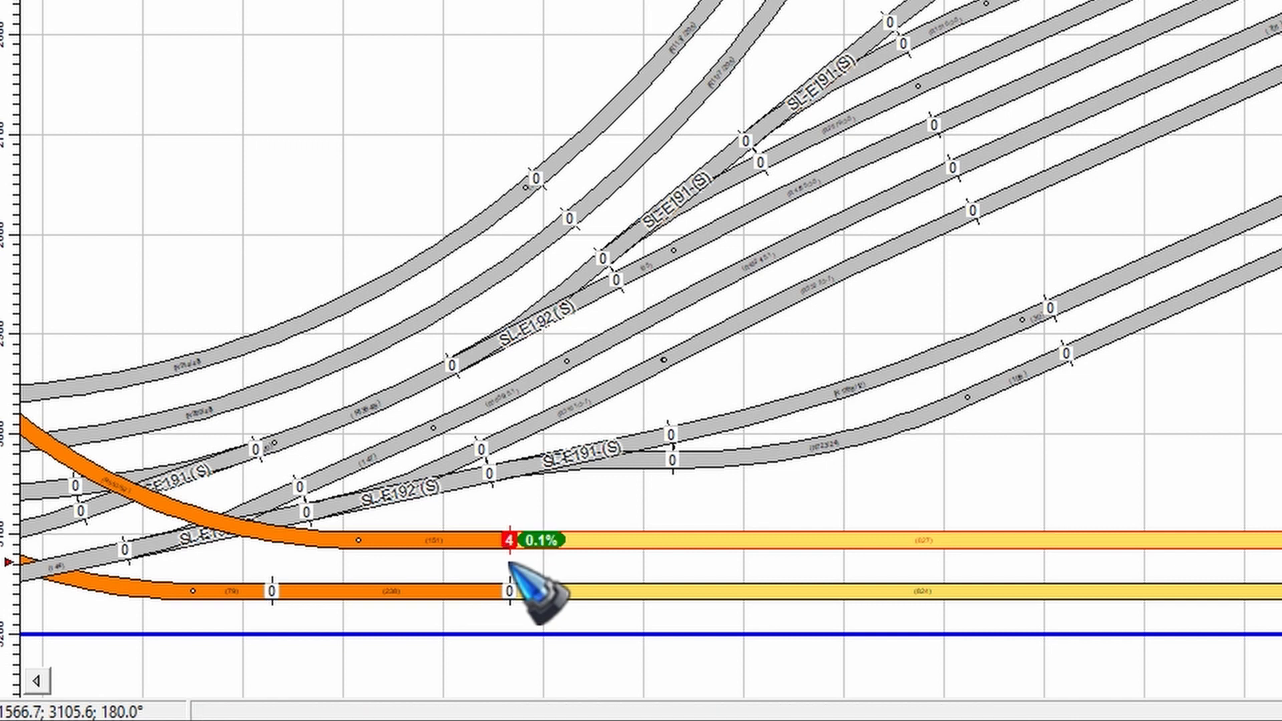
scroll(511, 567, "up", 6)
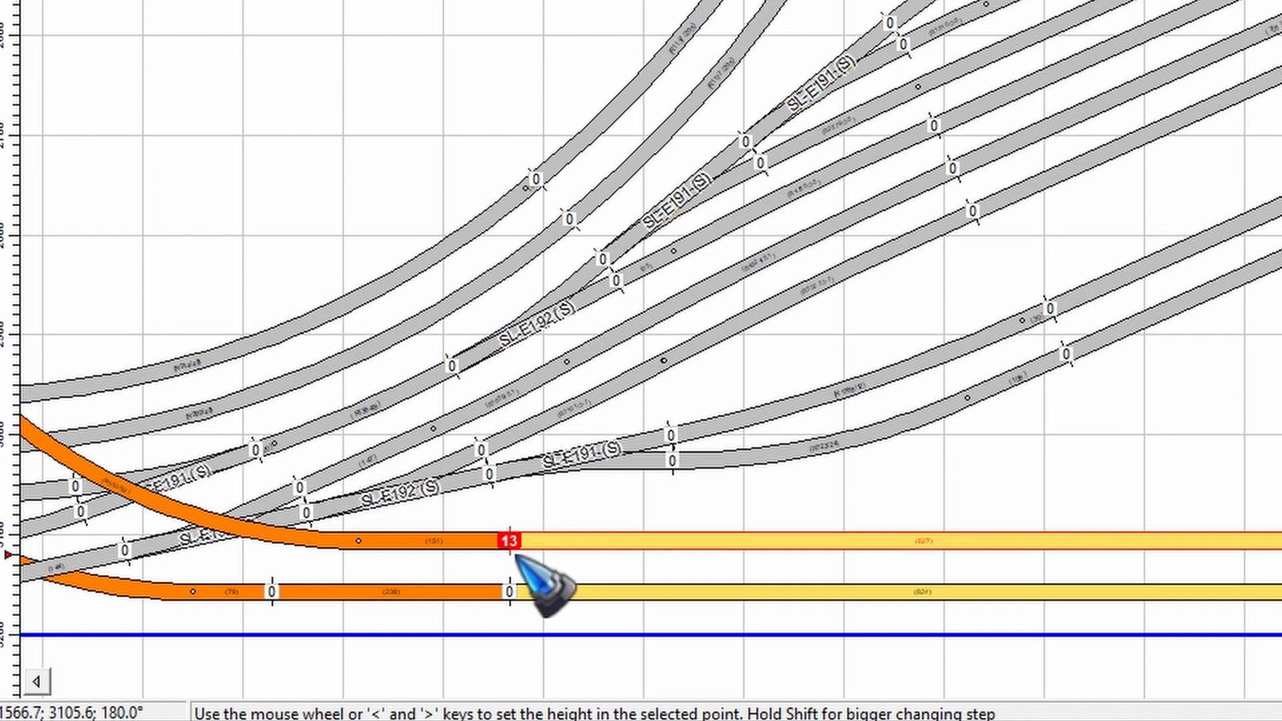
type("90")
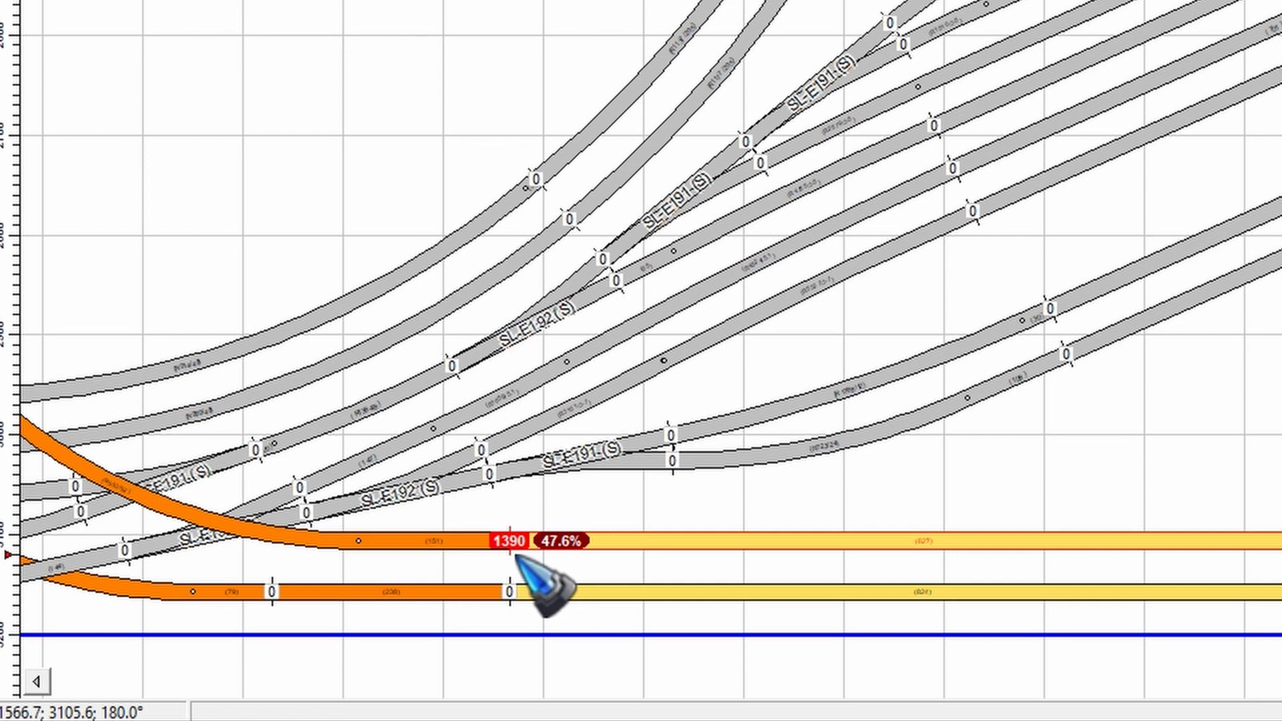
key("BackSpace")
key("BackSpace")
key("BackSpace")
key("BackSpace")
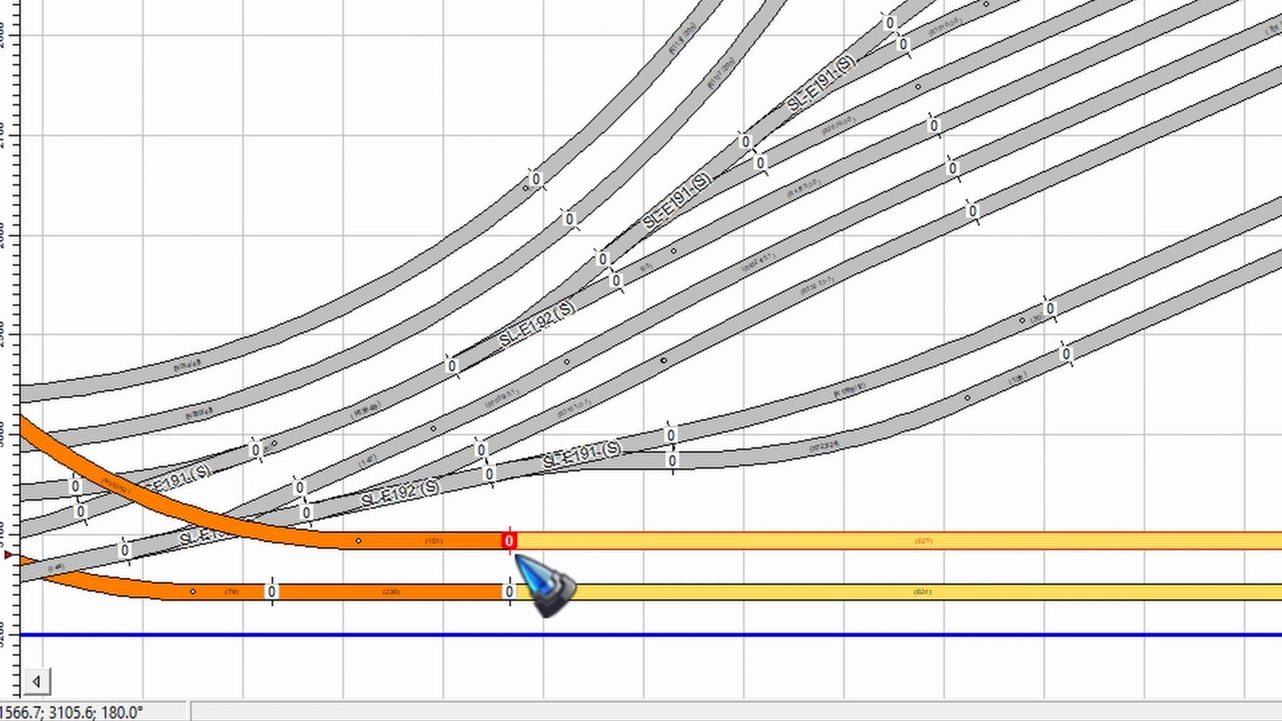
type("90")
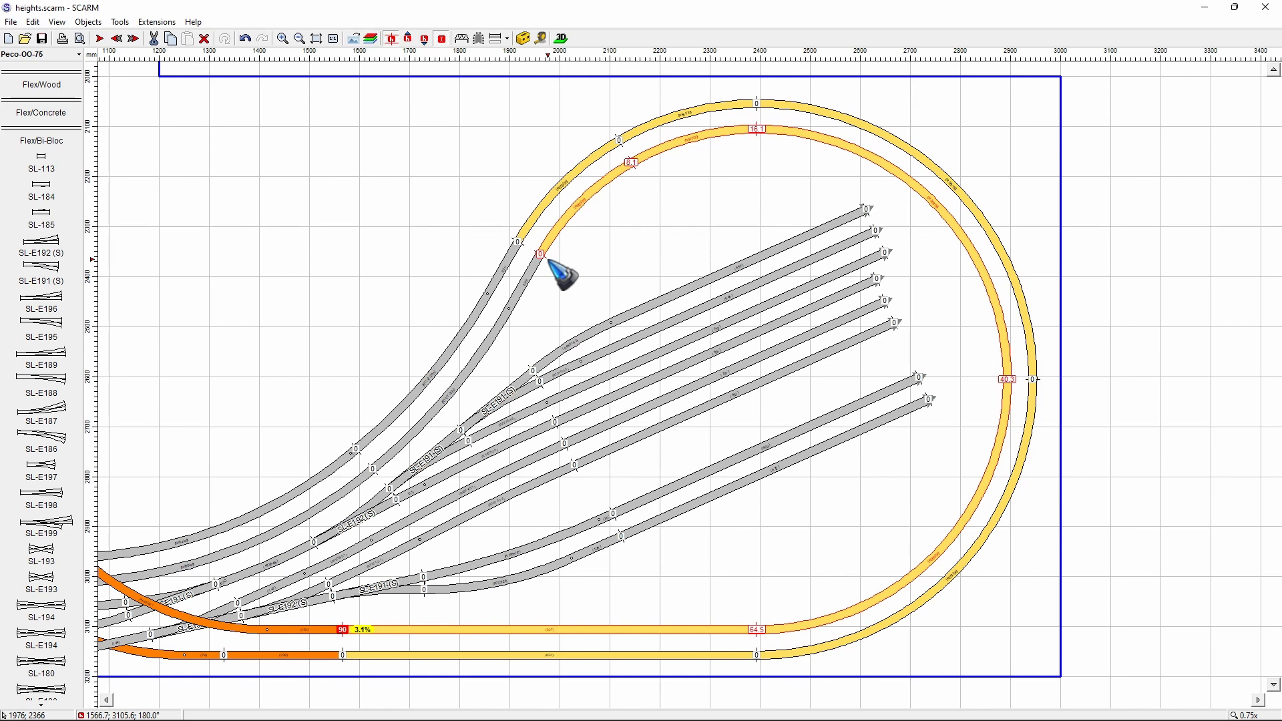
Select the outer yellow ramp tracks and set their end joint at the orange track to a height of 90
left_click(584, 657)
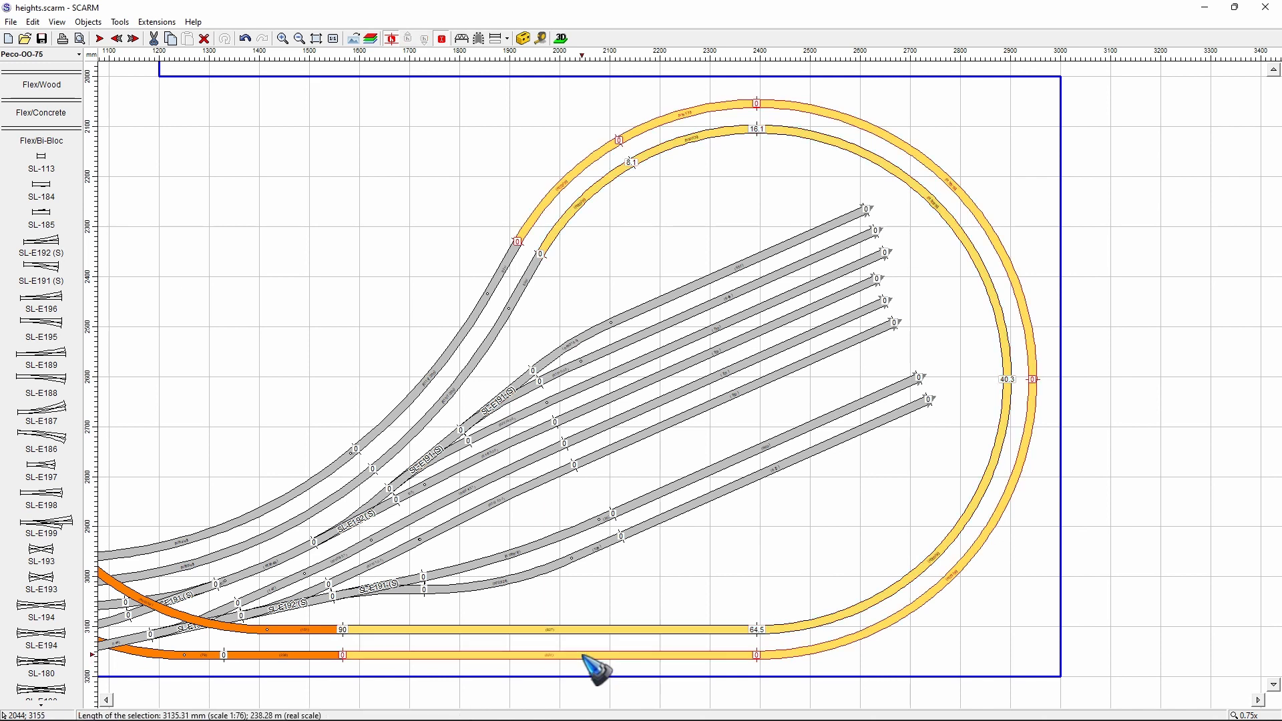
left_click(342, 656)
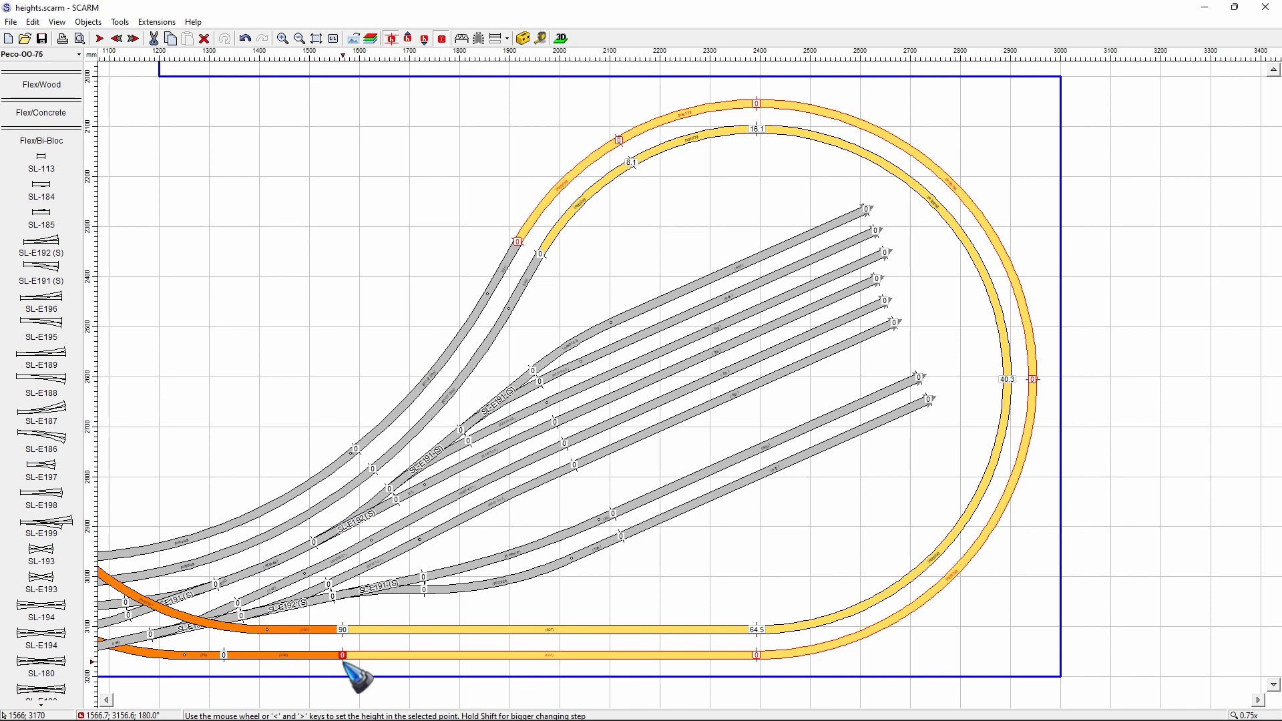
type("90")
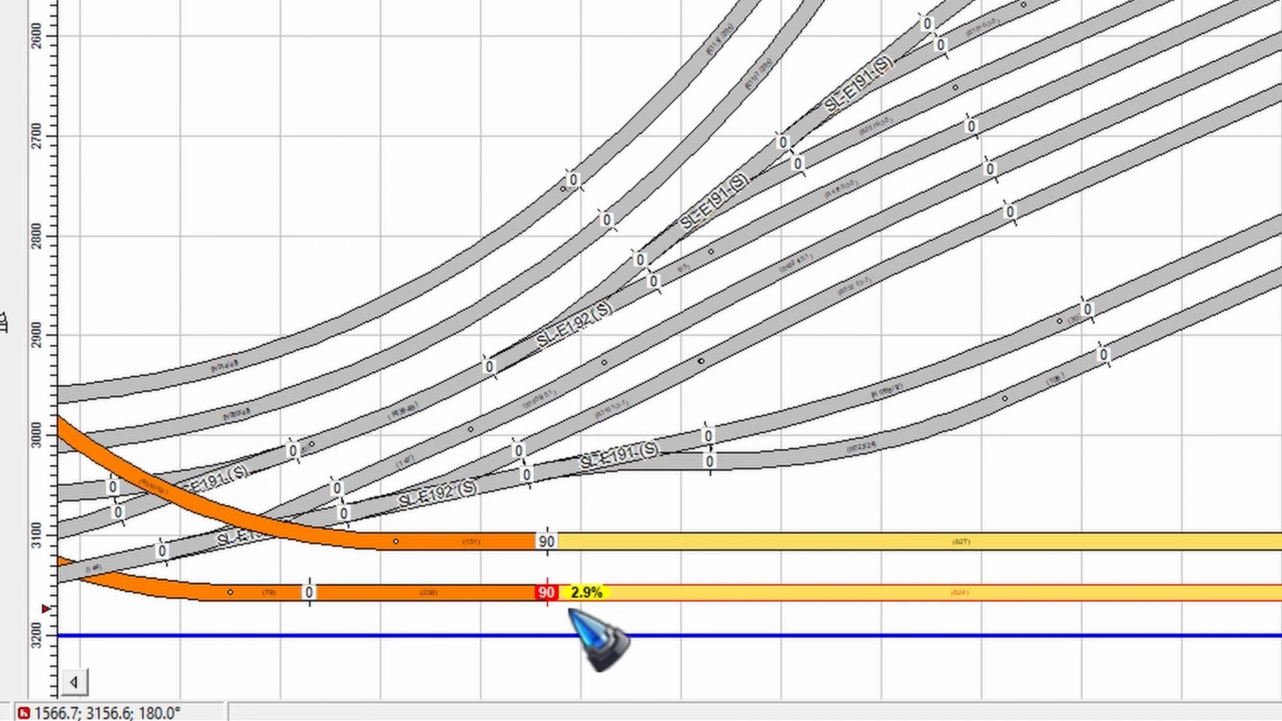
Try lower heights at the outer ramp's end joint, going down to 77 and back up to 81
left_click_drag(548, 596, 548, 603)
scroll(548, 605, "down", 4)
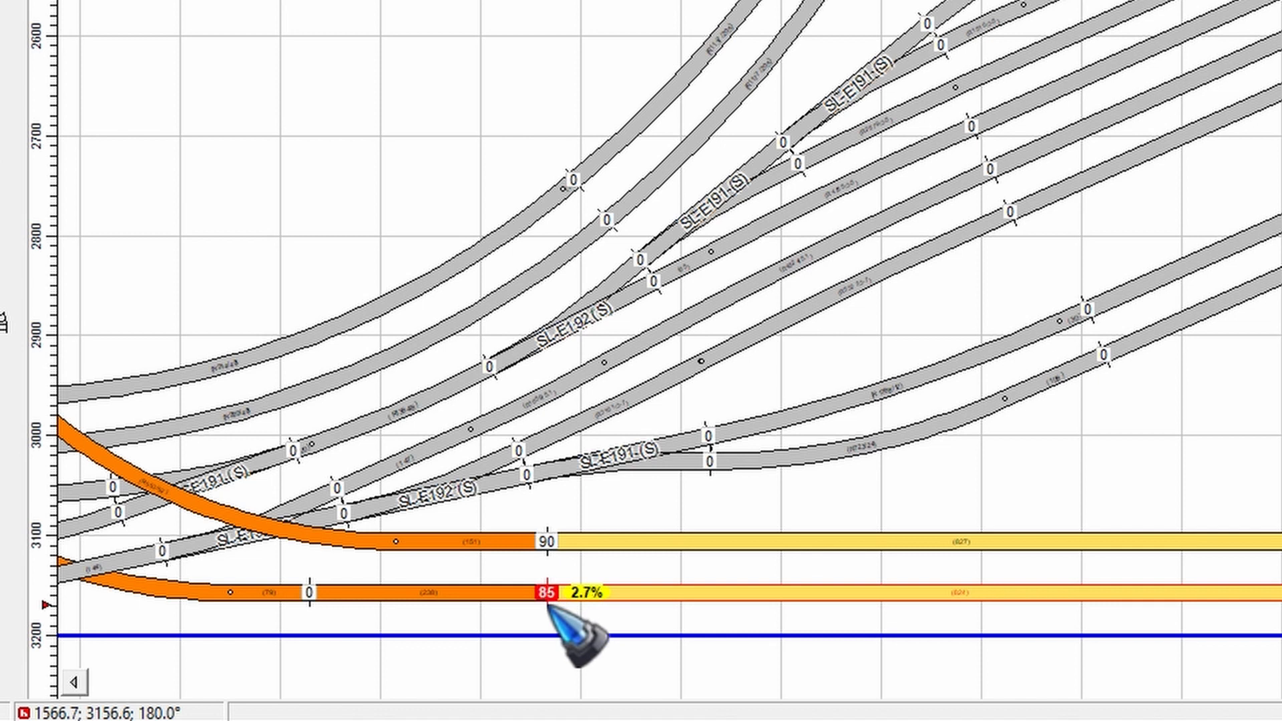
scroll(548, 605, "down", 4)
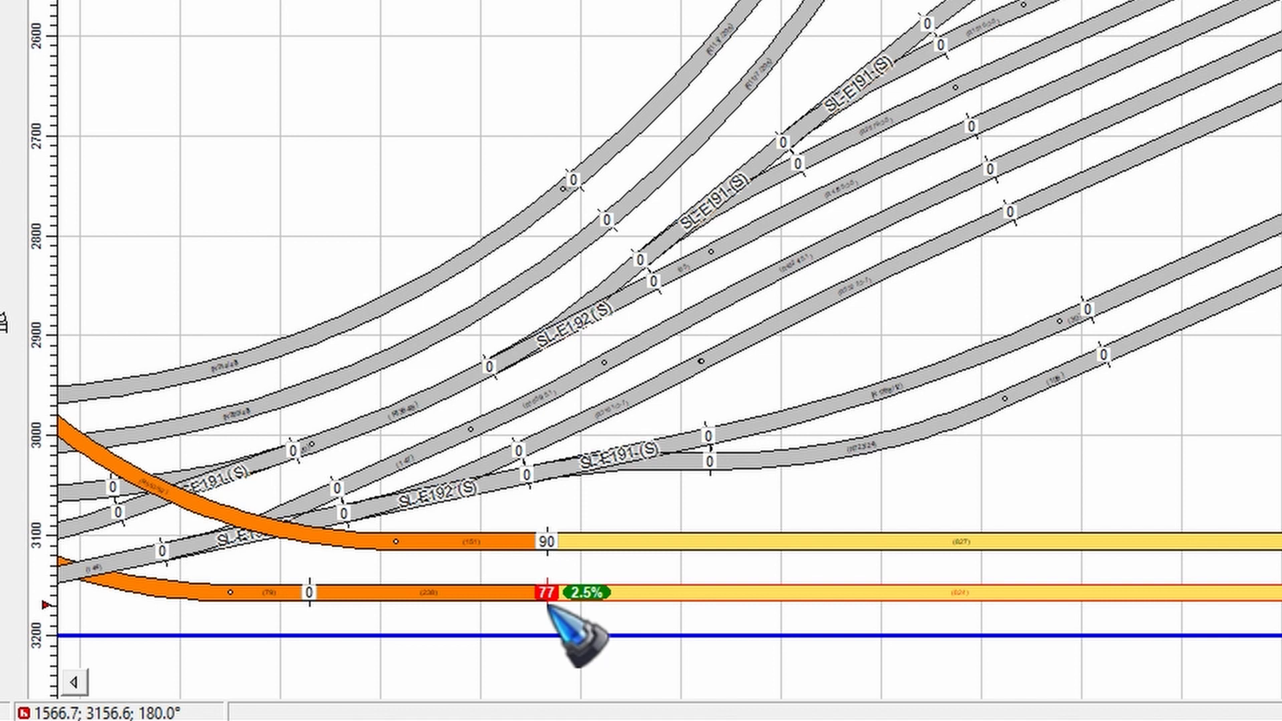
scroll(548, 605, "up", 3)
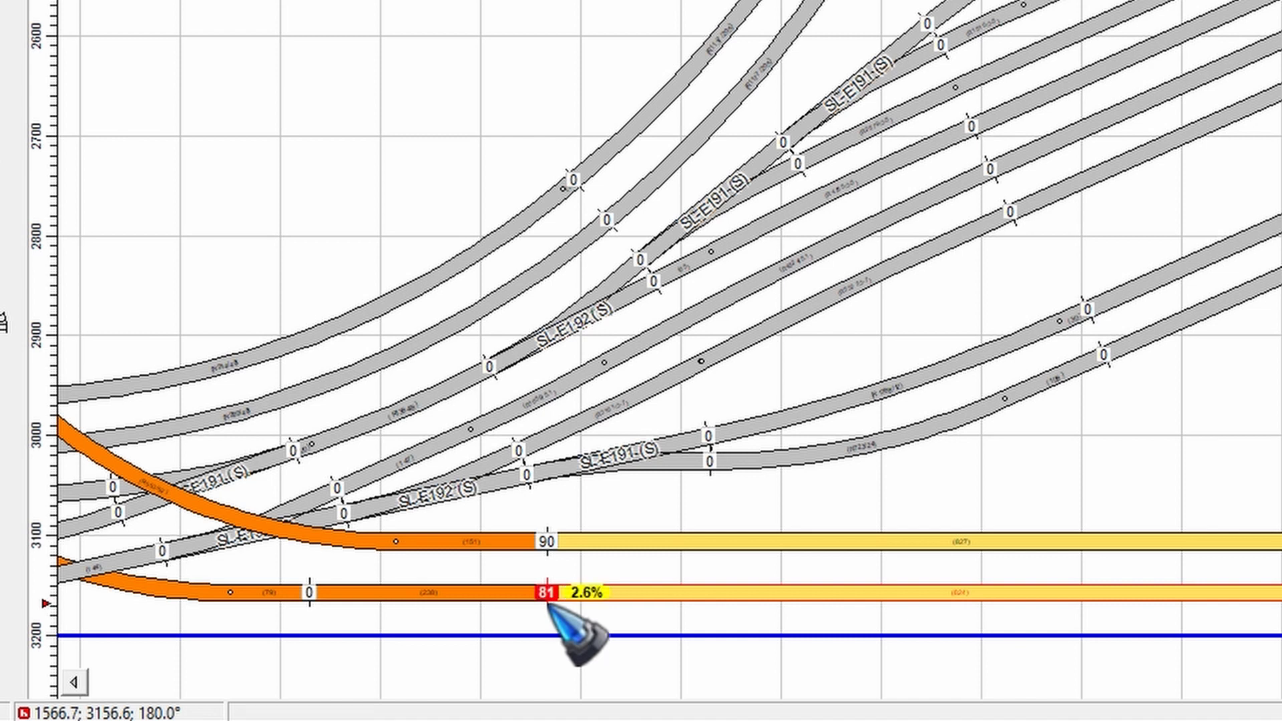
Raise the outer ramp's end joint to a height of 126
scroll(548, 604, "up", 15)
scroll(547, 604, "up", 10)
scroll(547, 604, "up", 8)
scroll(548, 604, "up", 7)
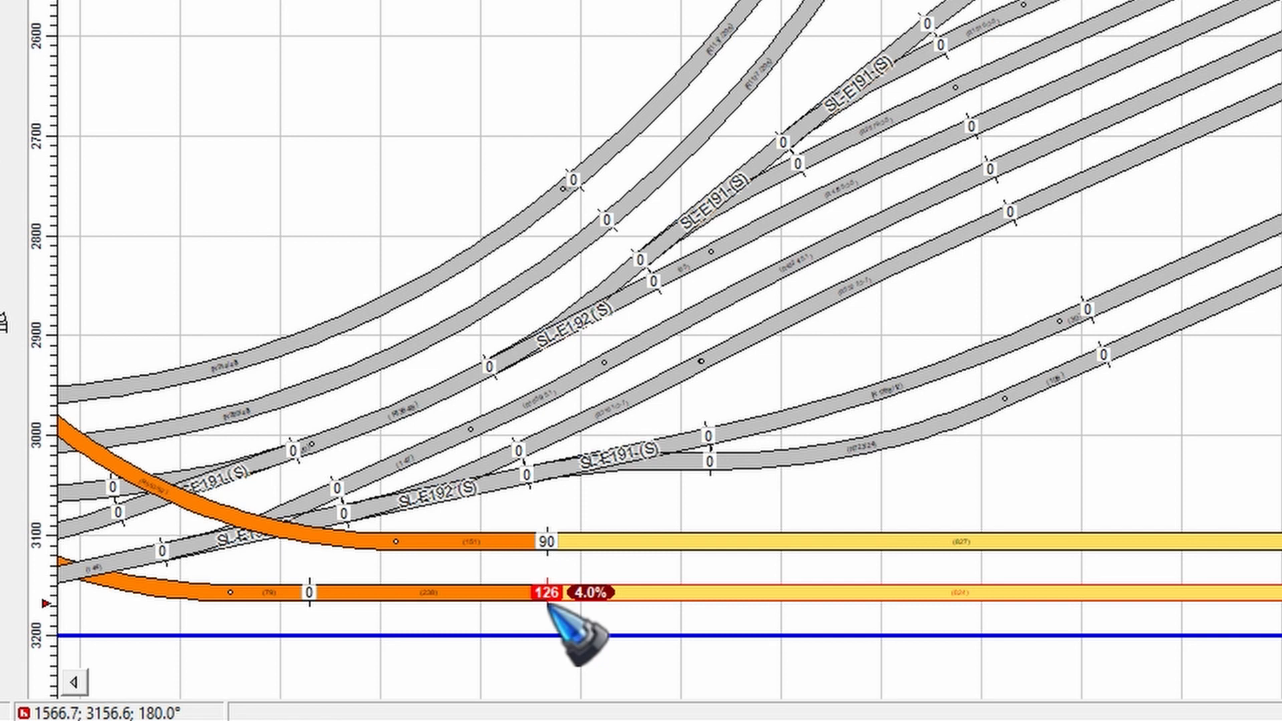
Reselect the outer ramp's end joint, lower it to 123 and bring it back up to 126
left_click(935, 496)
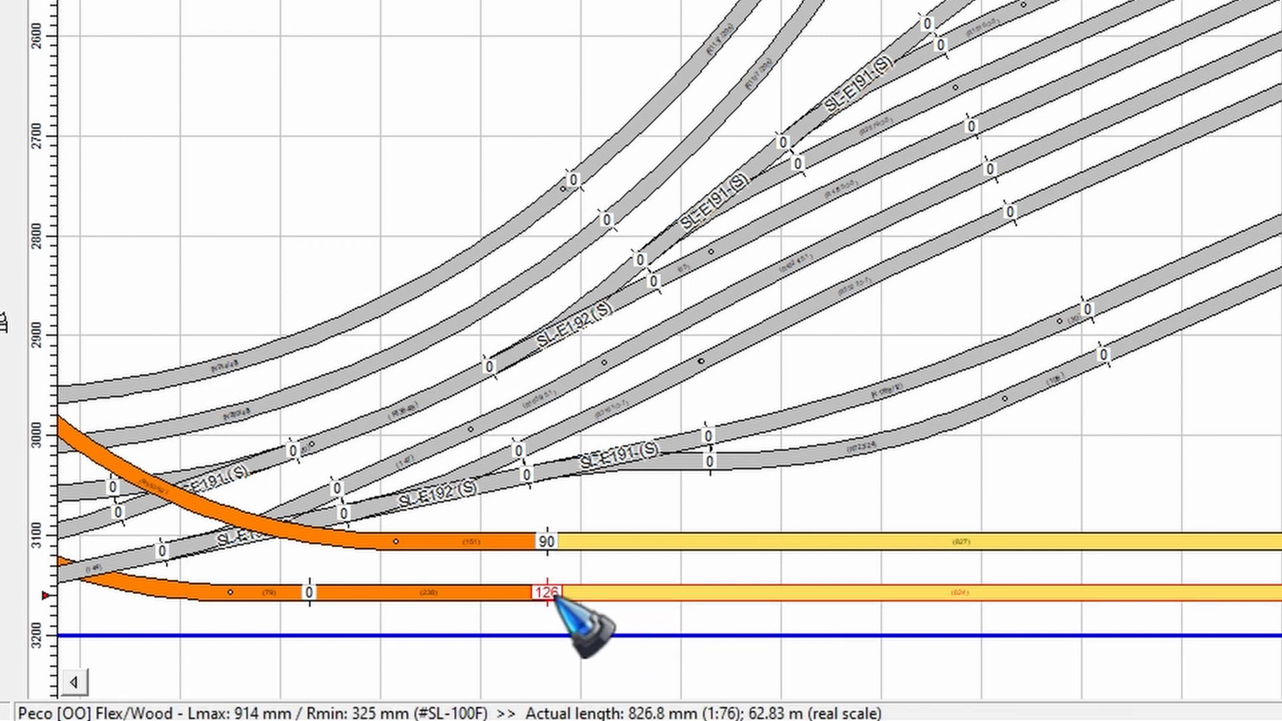
left_click(548, 594)
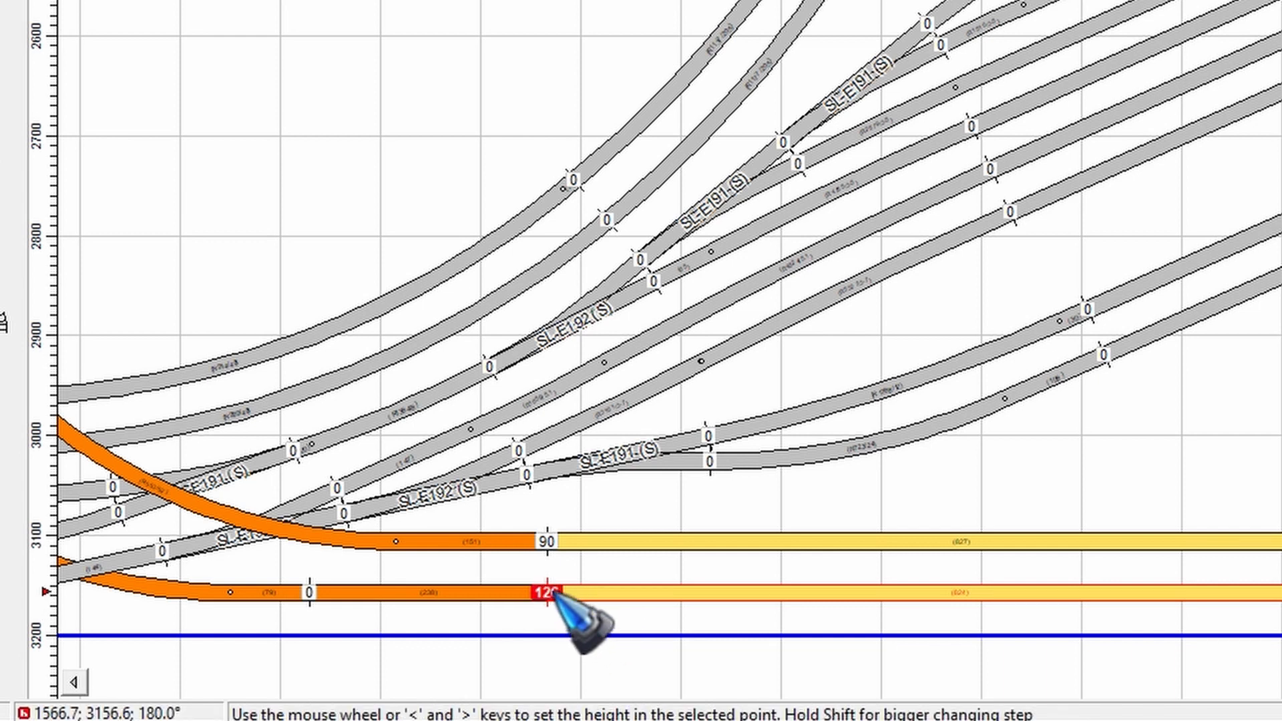
scroll(551, 605, "down", 3)
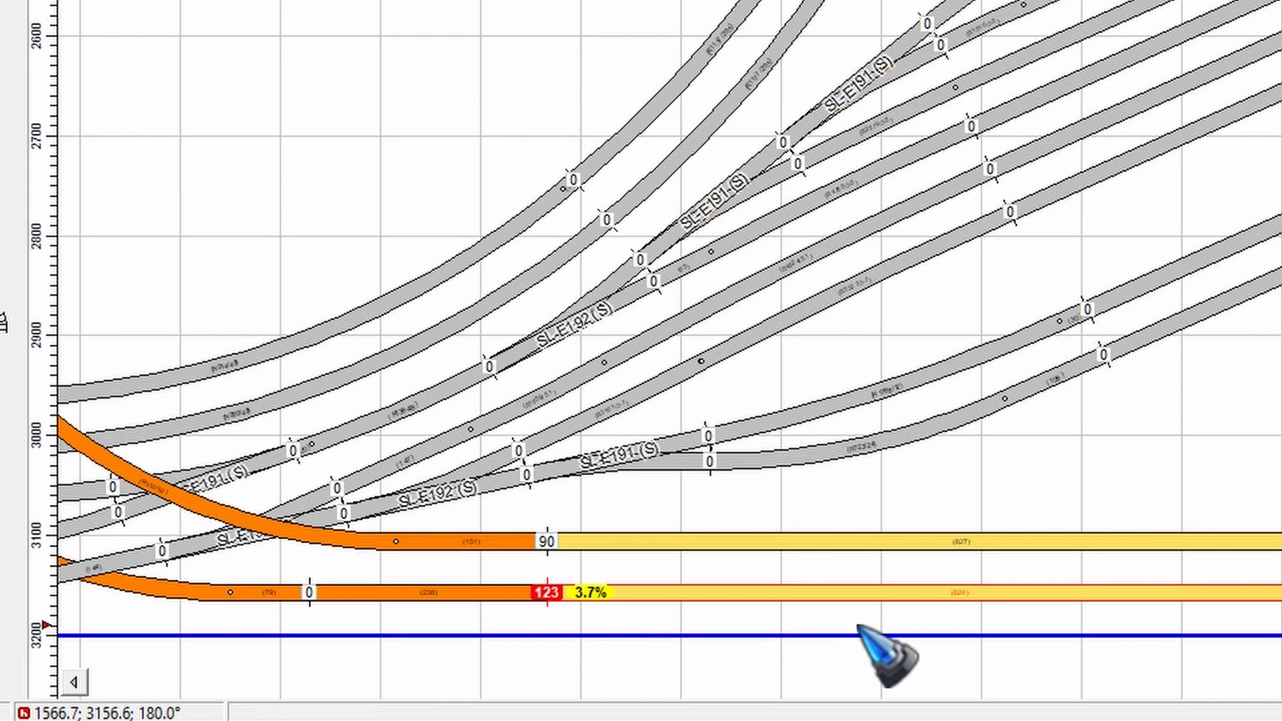
scroll(953, 613, "up", 3)
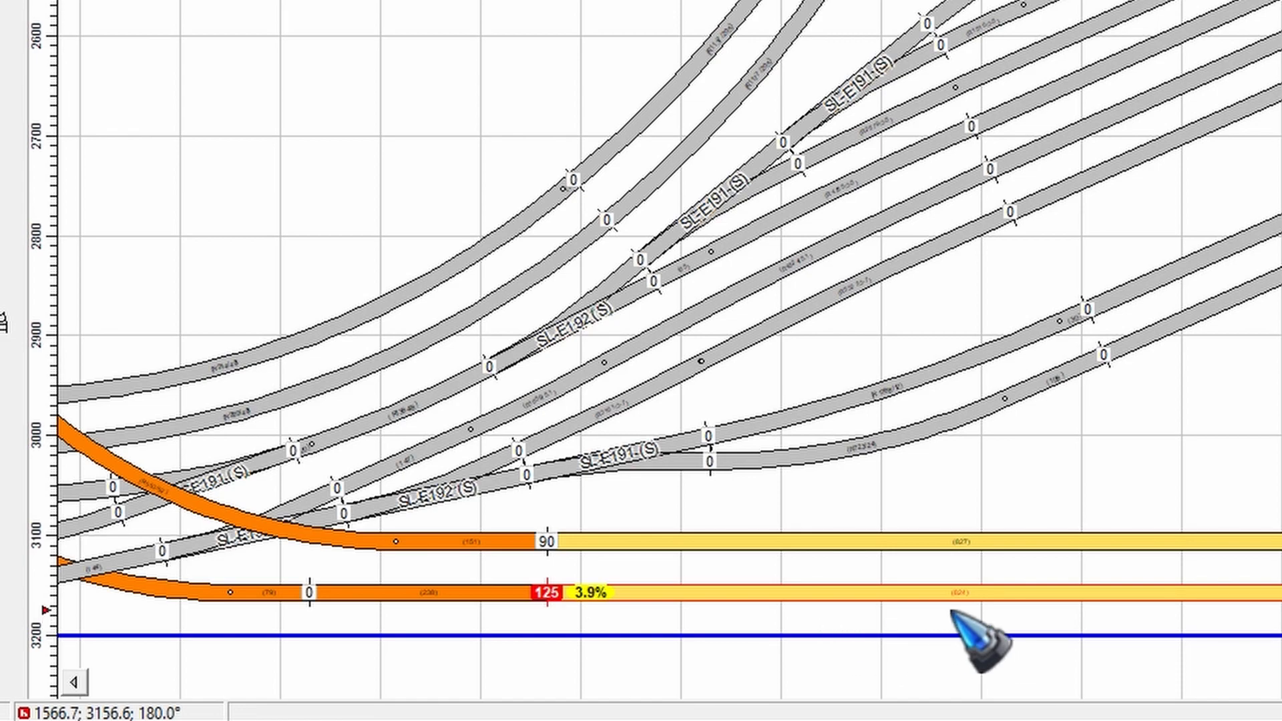
left_click(950, 610)
scroll(951, 610, "down", 1)
scroll(950, 610, "up", 3)
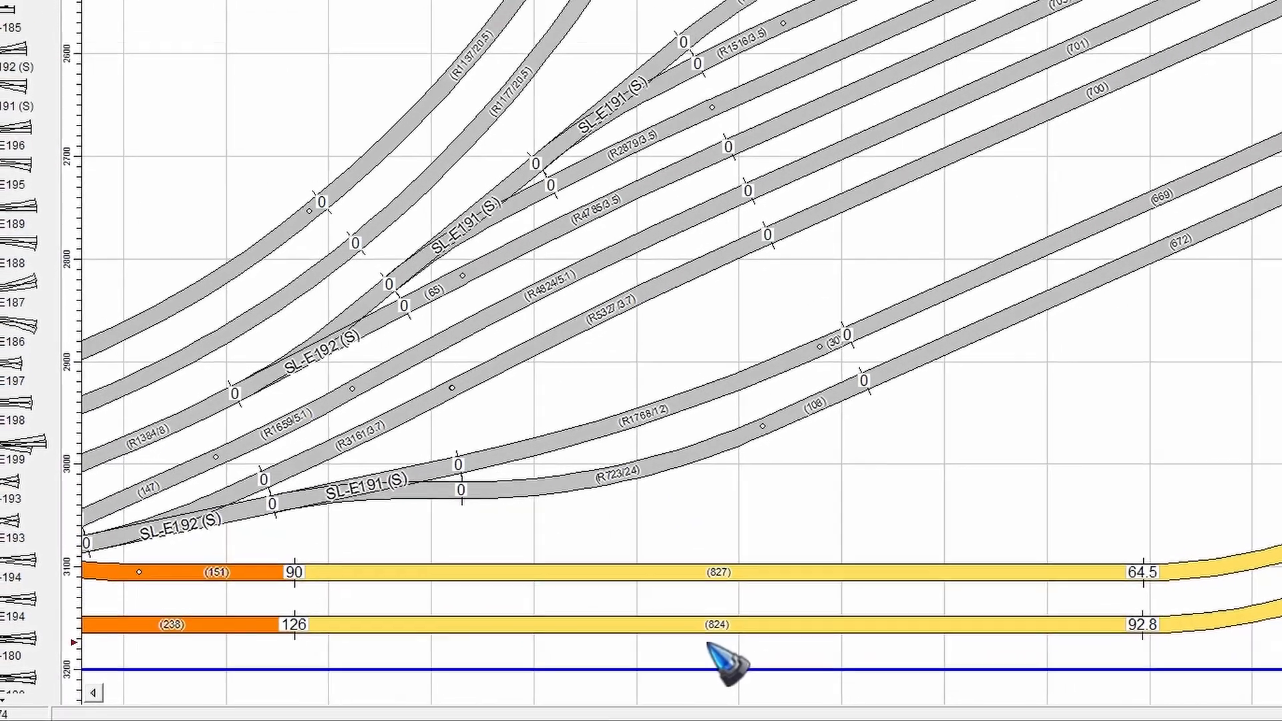
Cycle the track labels through their display modes, ending with slope percentages on each track
scroll(728, 664, "up", 2)
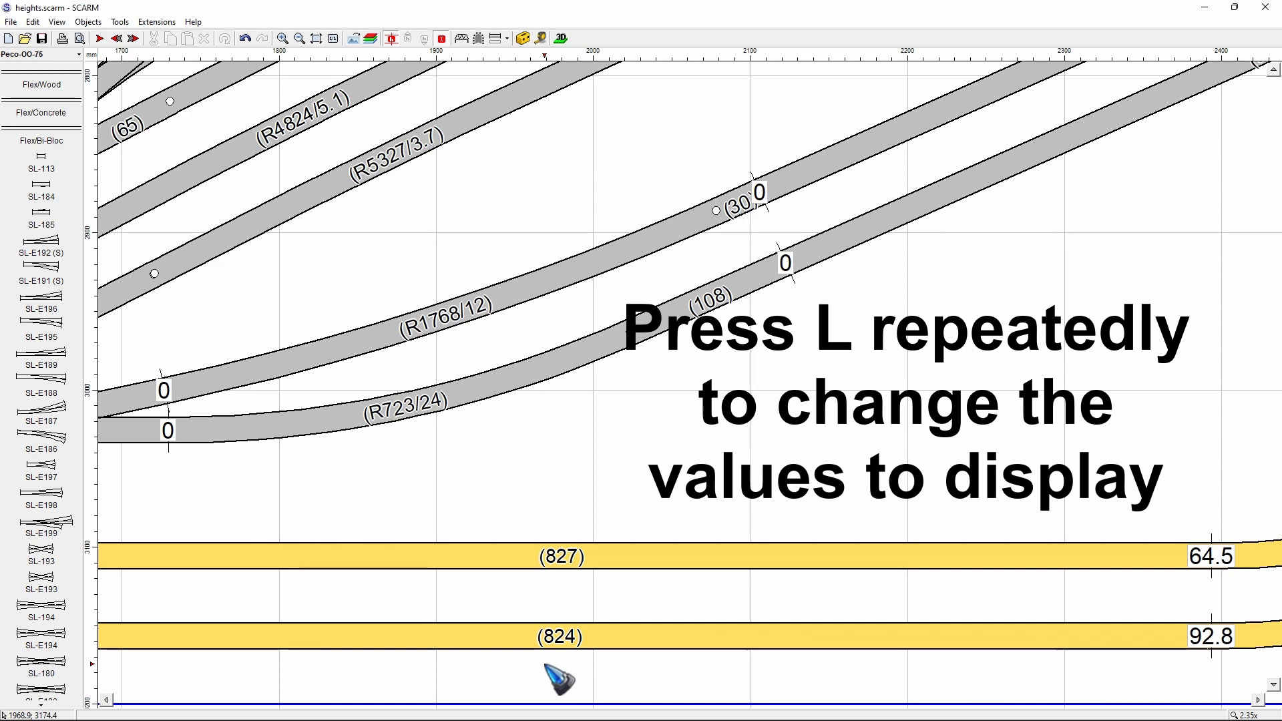
key("l")
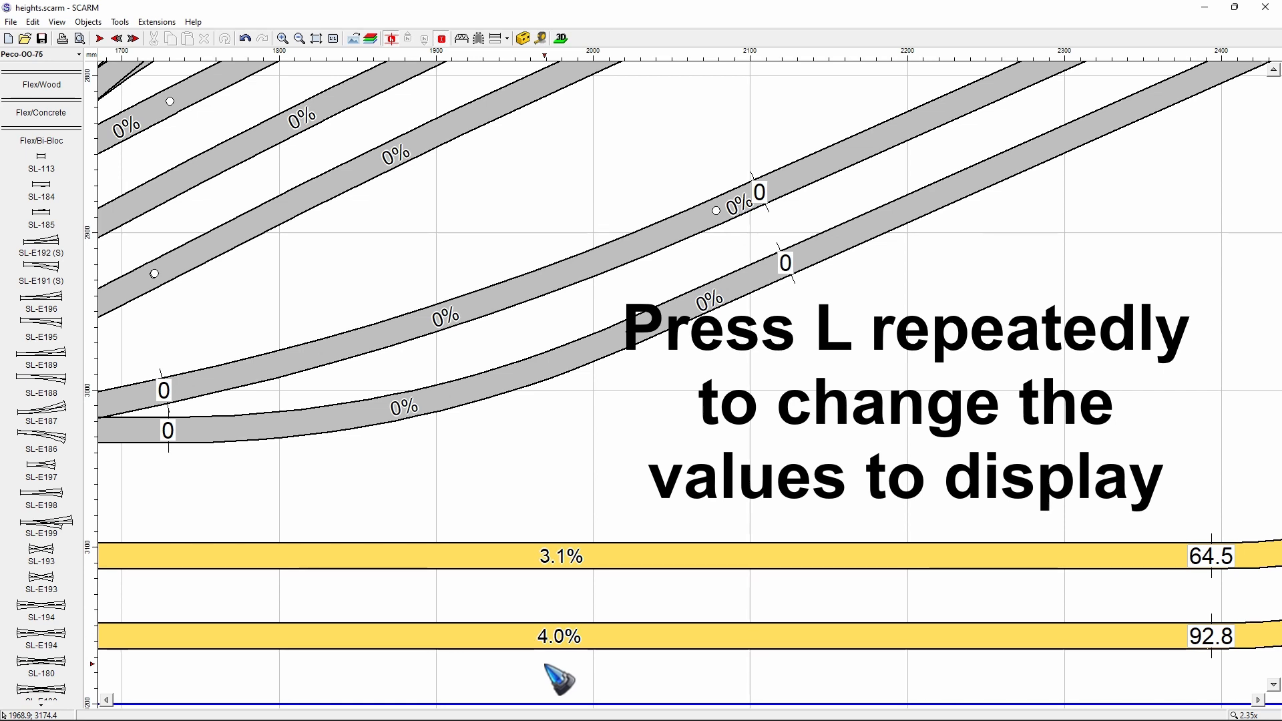
key("l")
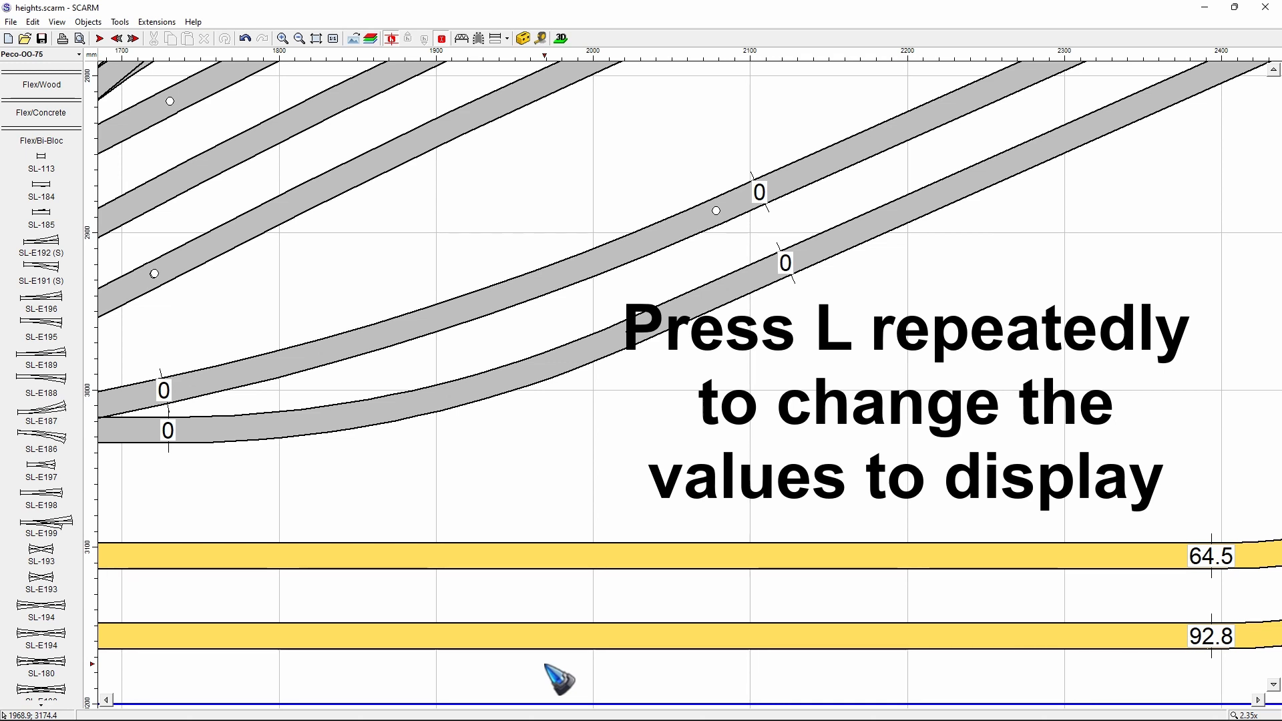
key("l")
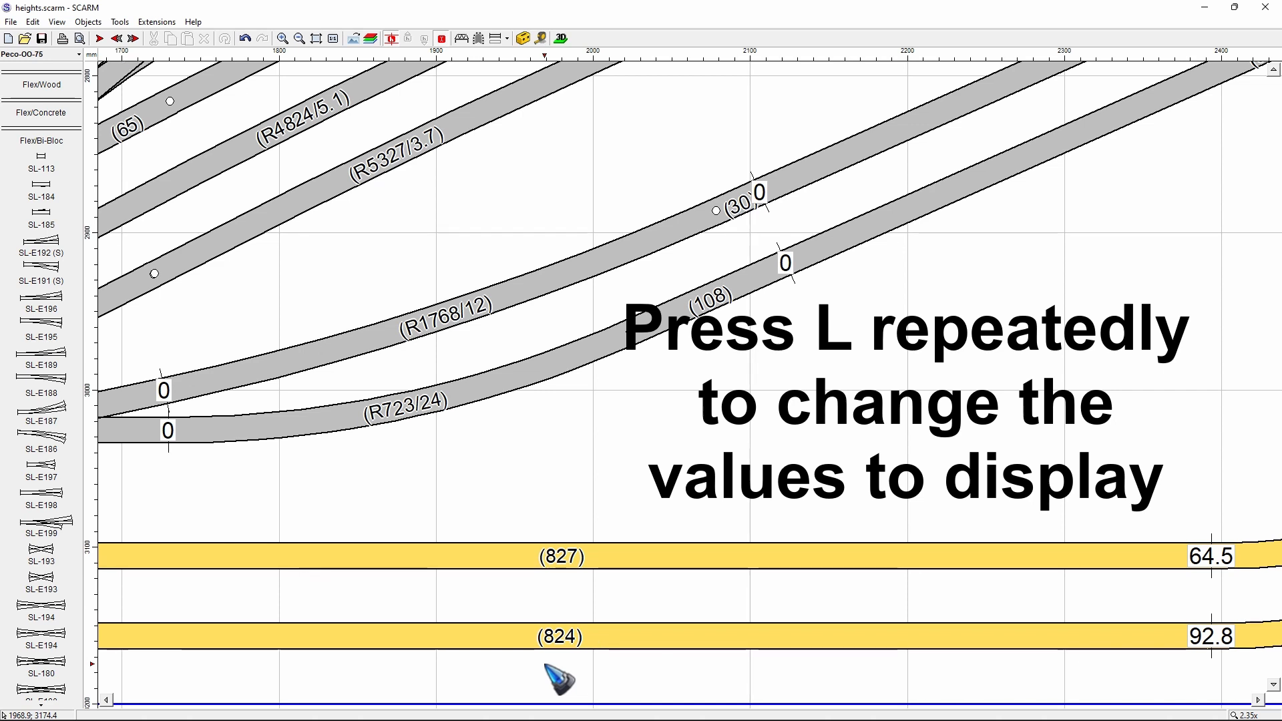
key("l")
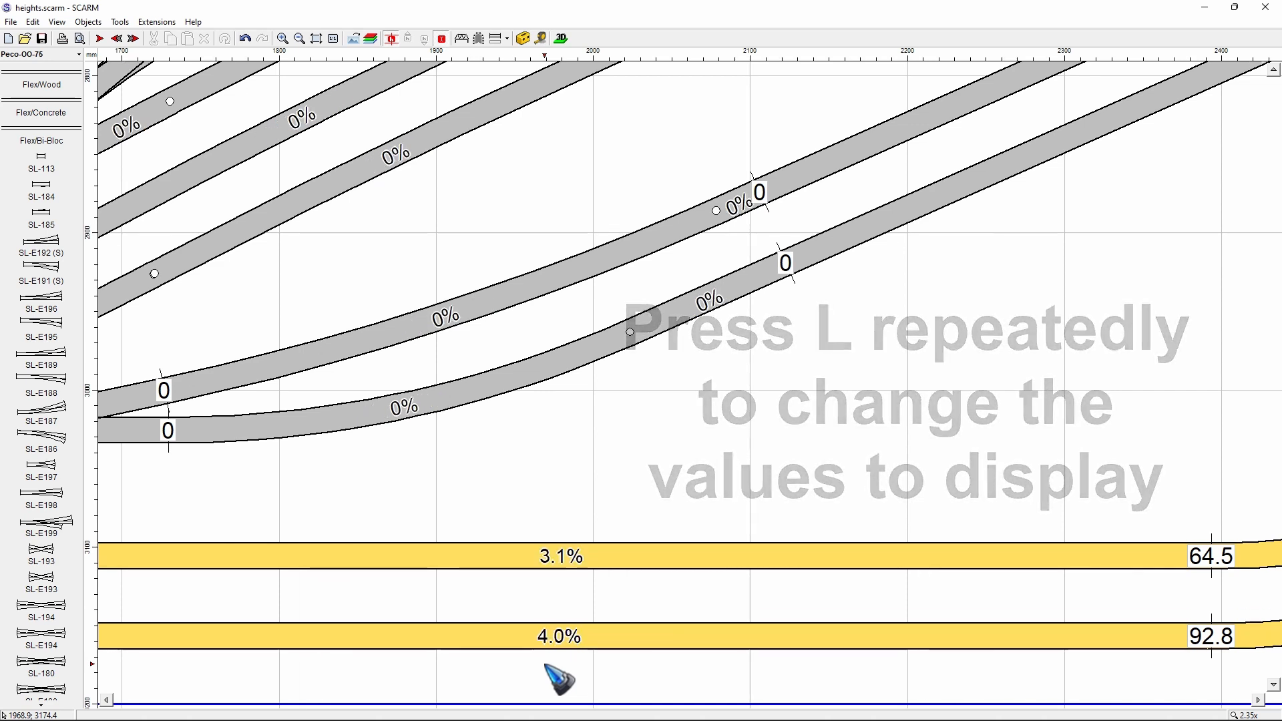
Select the connected inner orange upper-level tracks and set the height of all their joints to 90
key("slash")
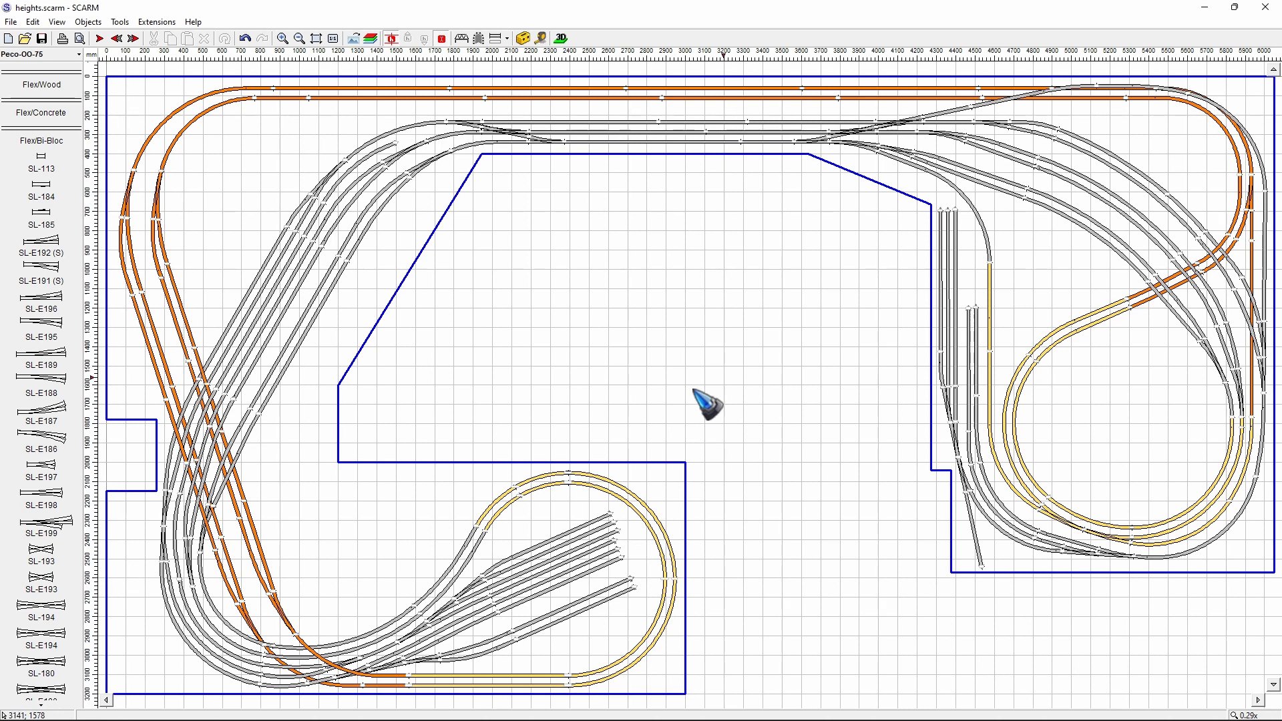
left_click(265, 560)
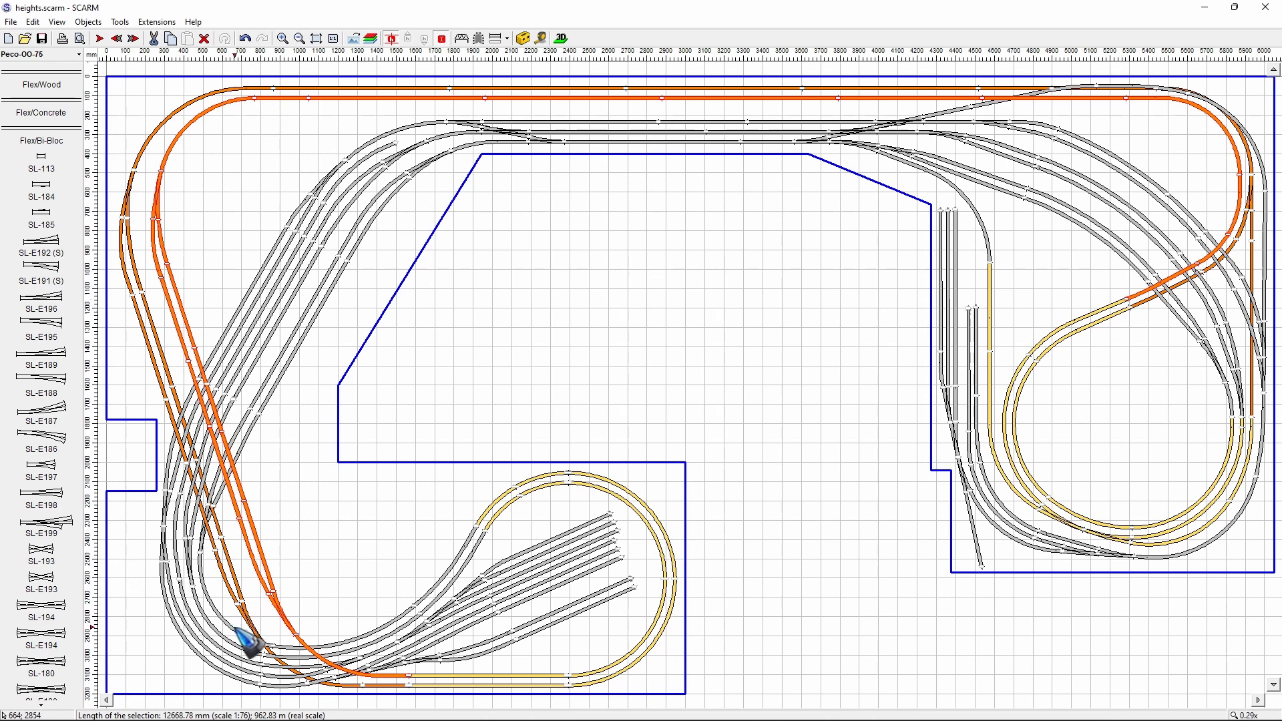
scroll(273, 631, "up", 4)
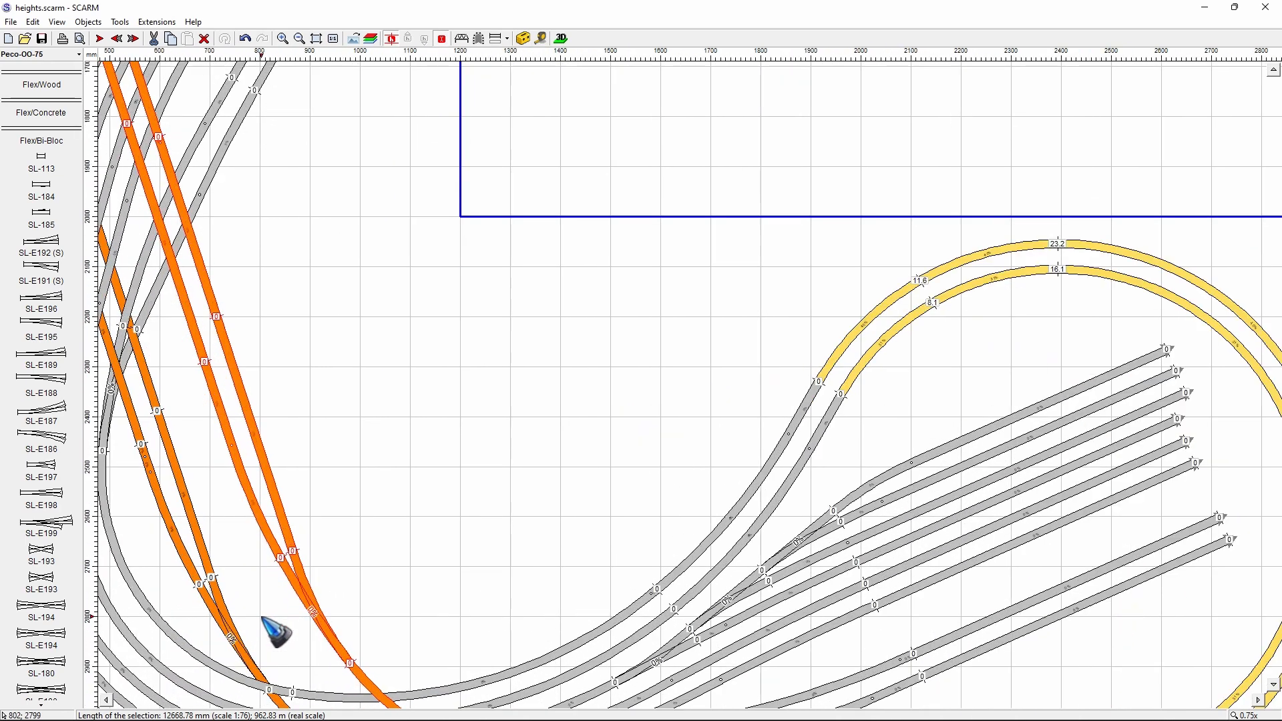
scroll(288, 632, "up", 1)
scroll(287, 633, "down", 4)
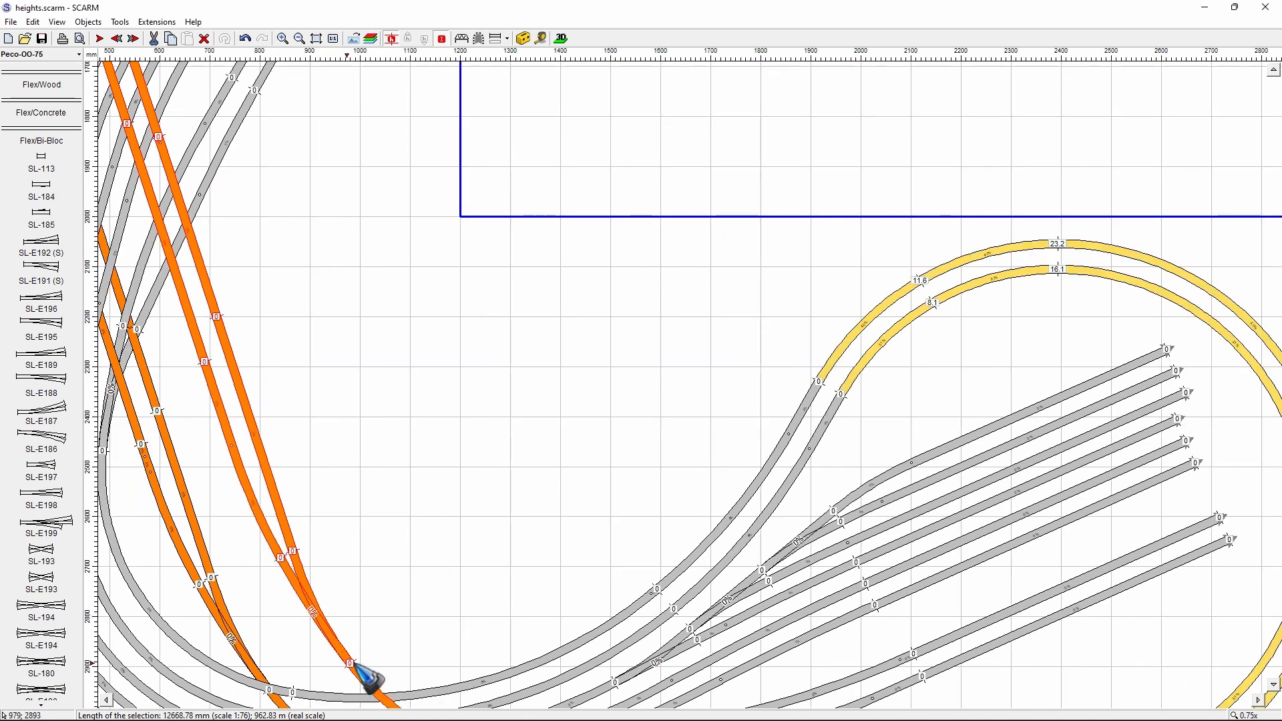
left_click(293, 551)
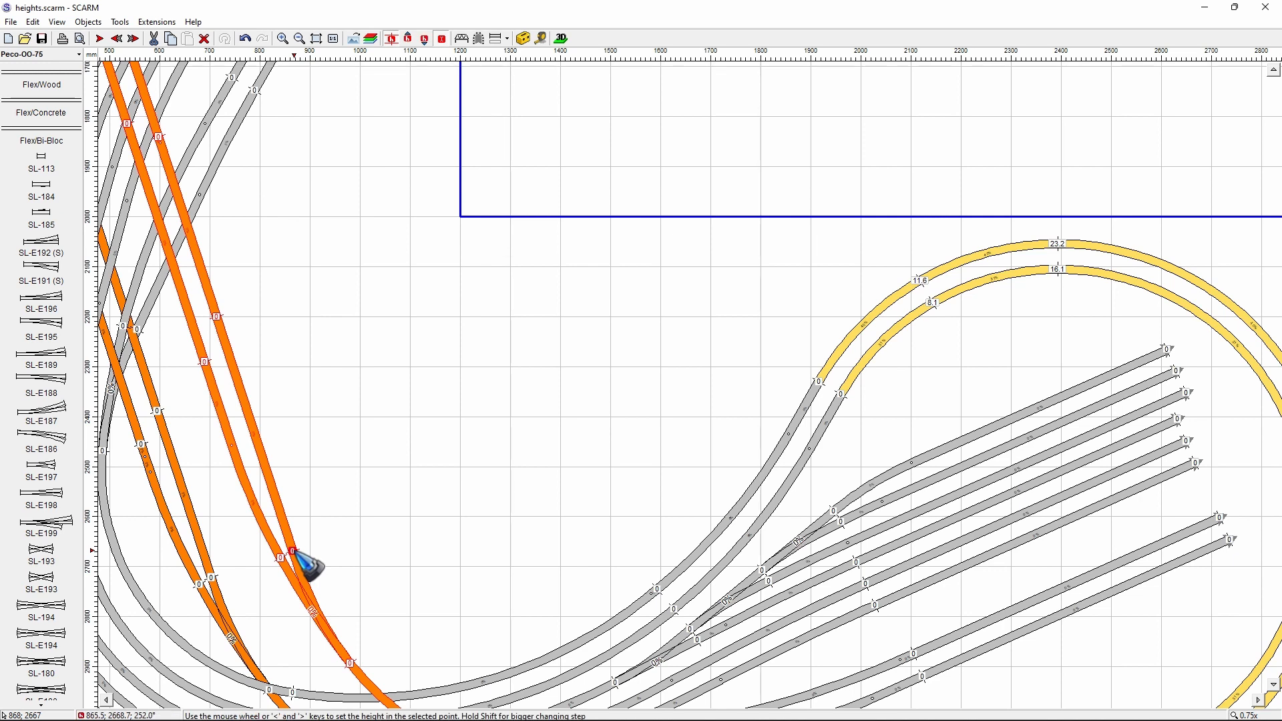
scroll(294, 552, "up", 9)
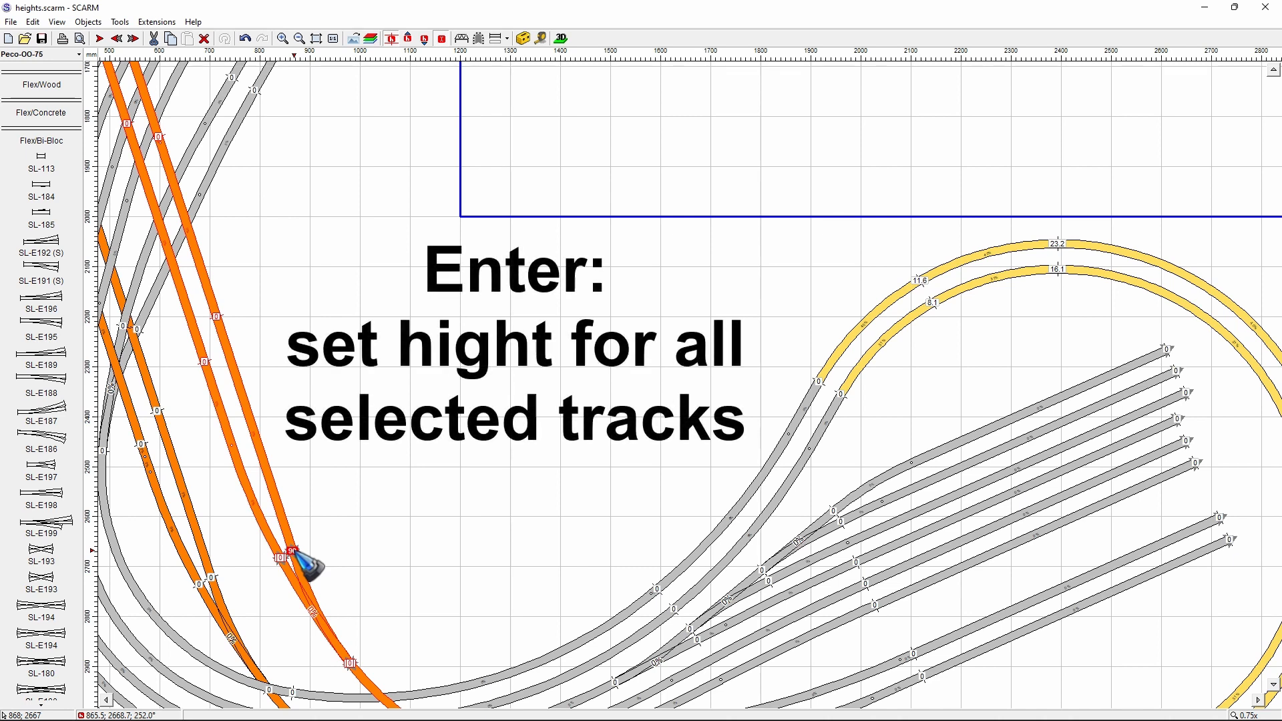
key("Return")
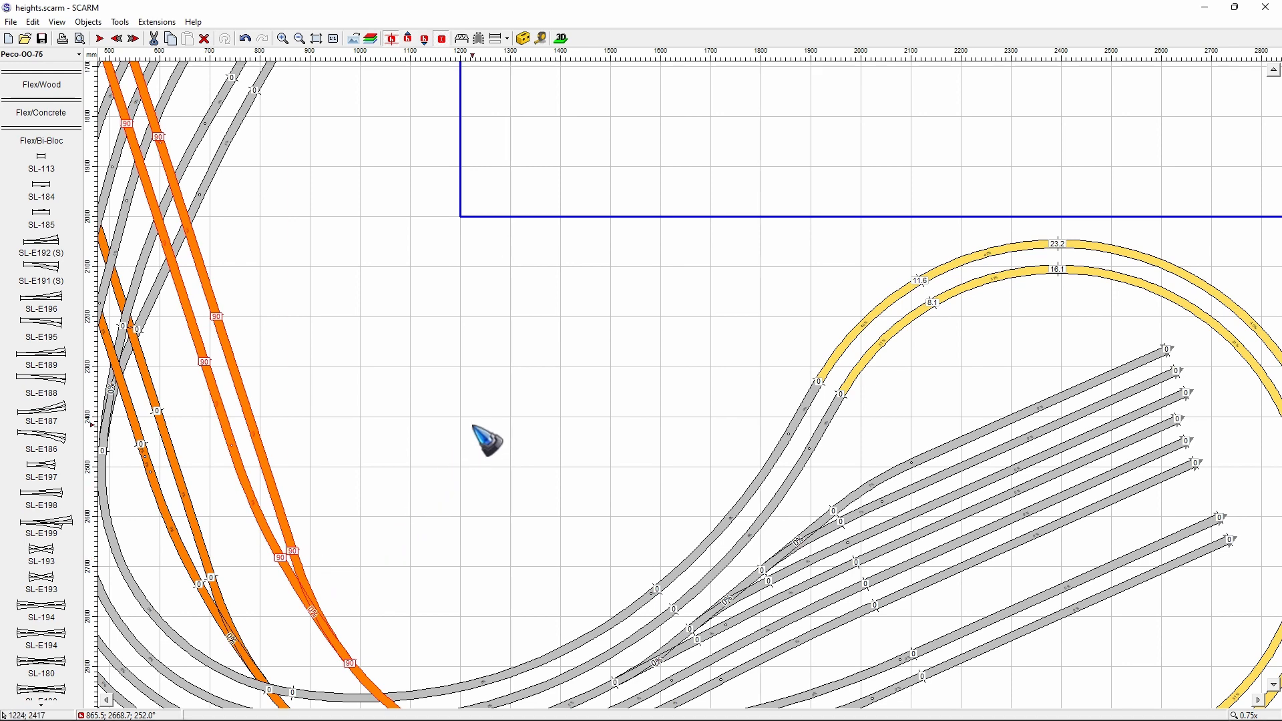
Select the connected outer orange upper-level tracks and set the height of all their joints to 90
scroll(486, 440, "down", 2)
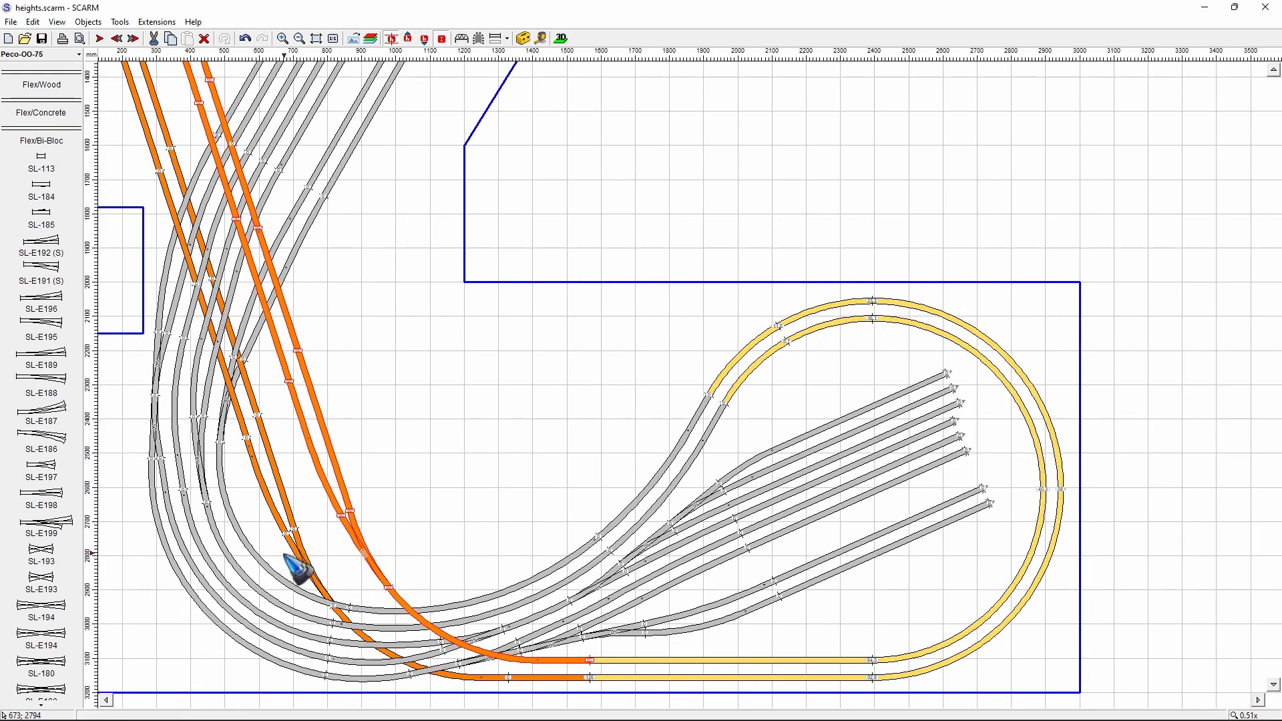
scroll(298, 569, "up", 4)
scroll(298, 569, "down", 3)
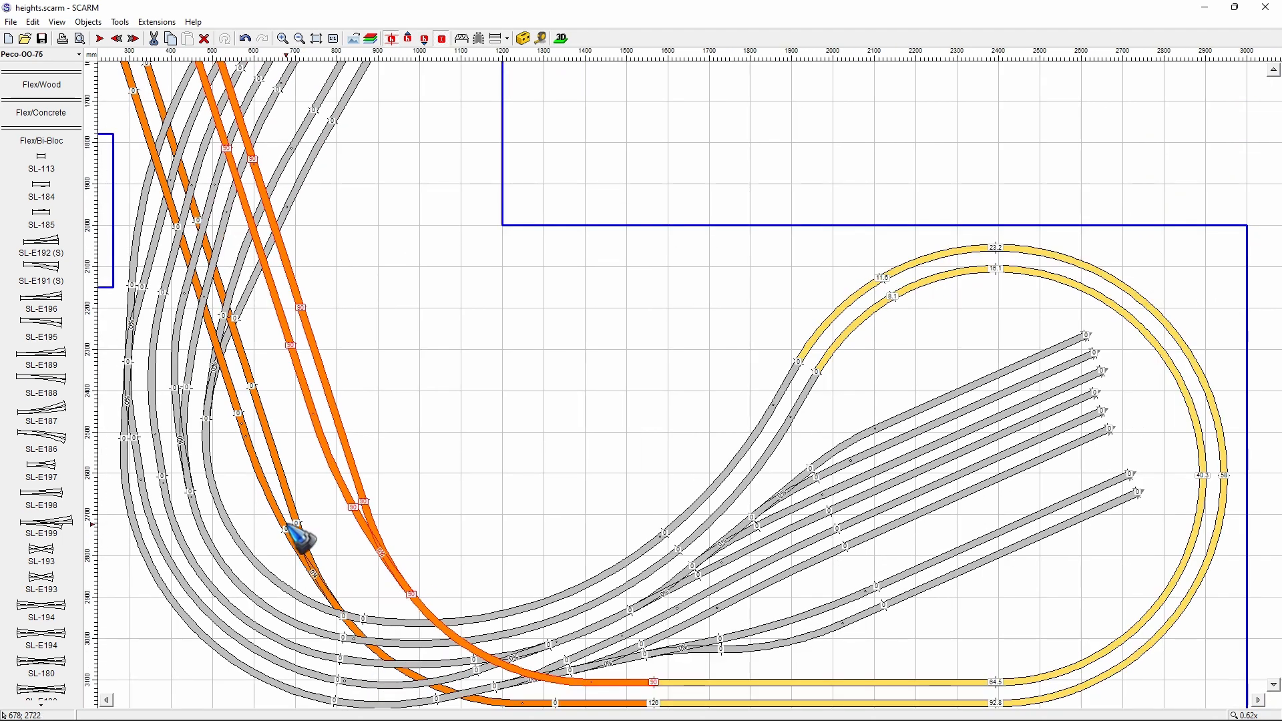
double_click(289, 499)
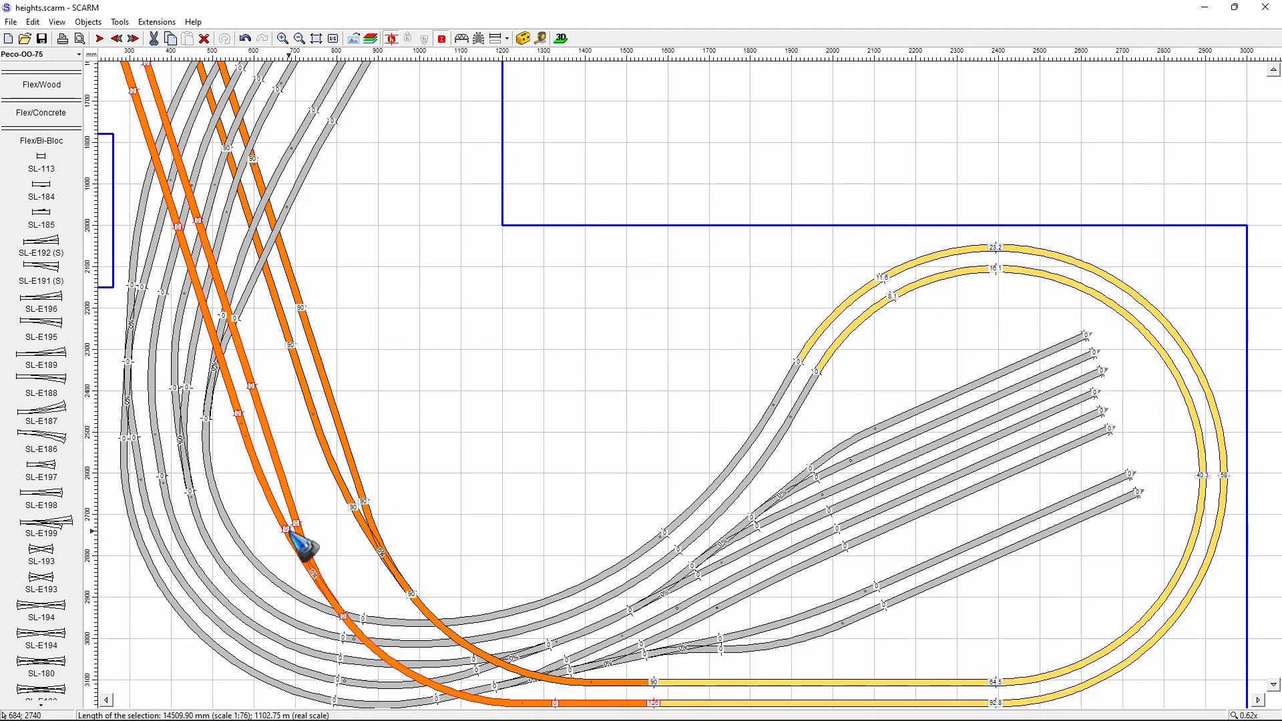
left_click(296, 523)
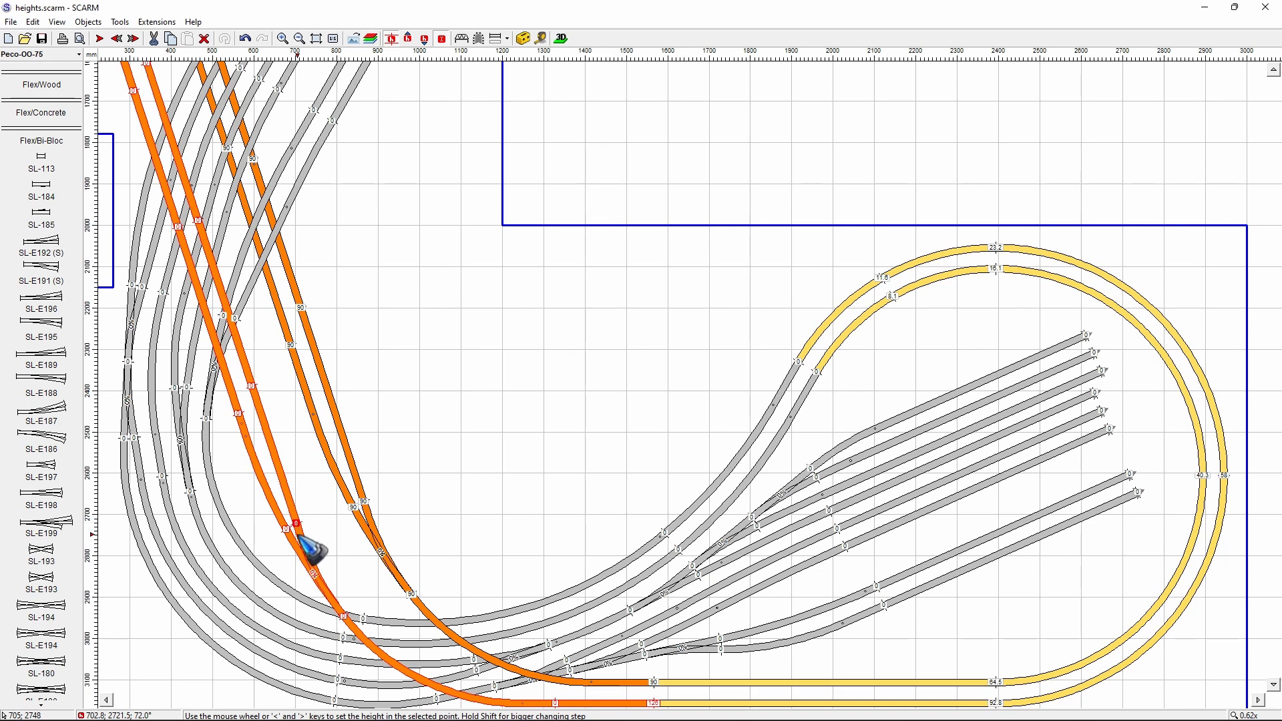
scroll(308, 549, "up", 9)
type("0")
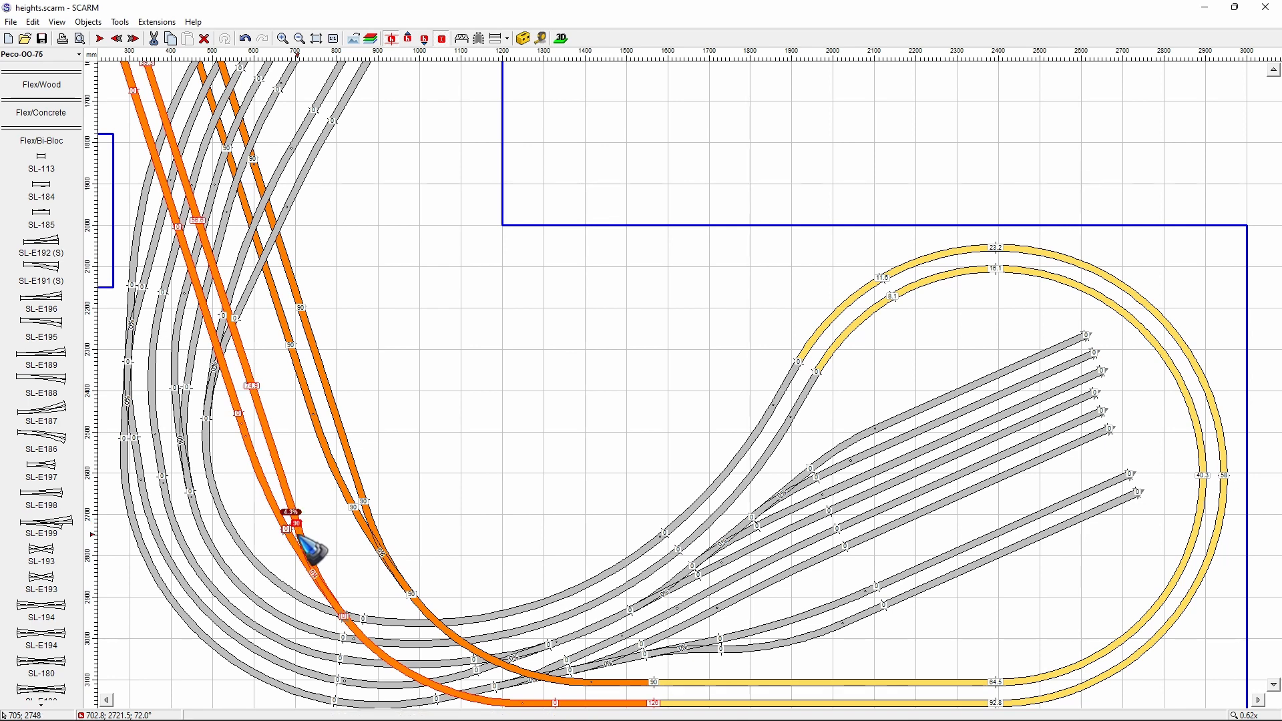
key("equal")
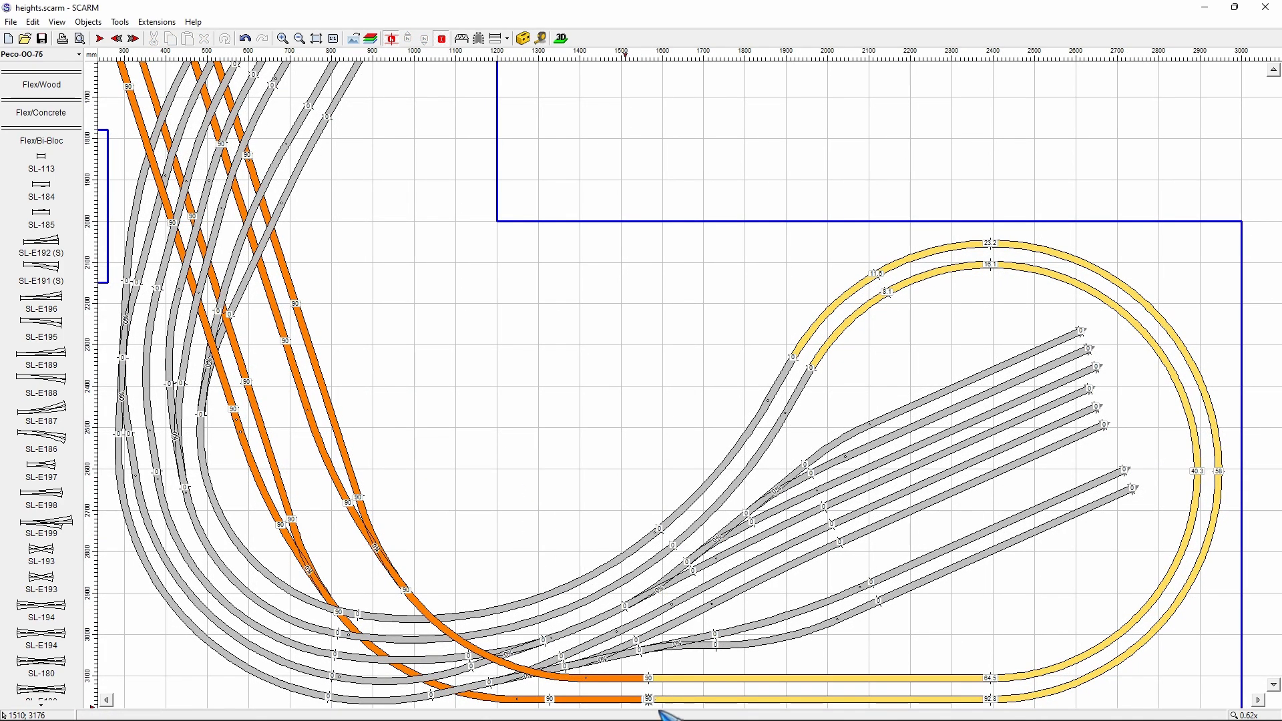
Set the outer ramp's end joint, where the yellow ramp meets the outer orange track, to a height of 90
right_click_drag(638, 512, 626, 321)
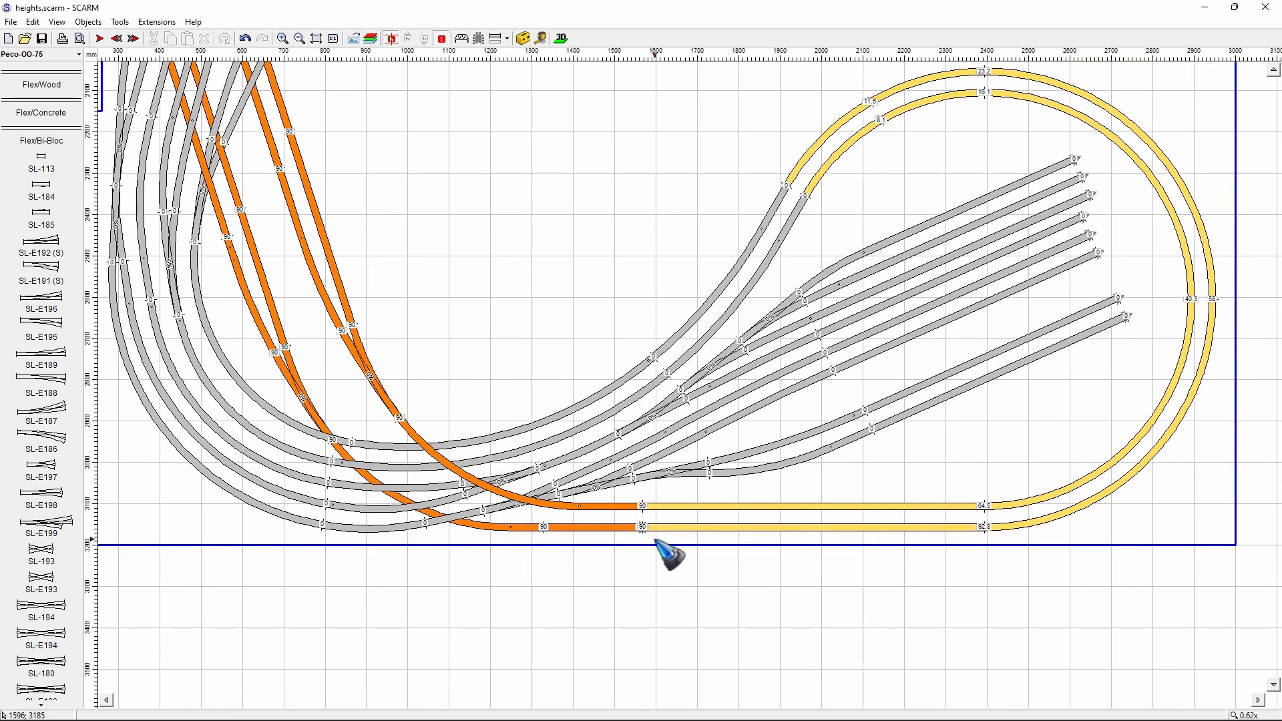
scroll(656, 542, "up", 5)
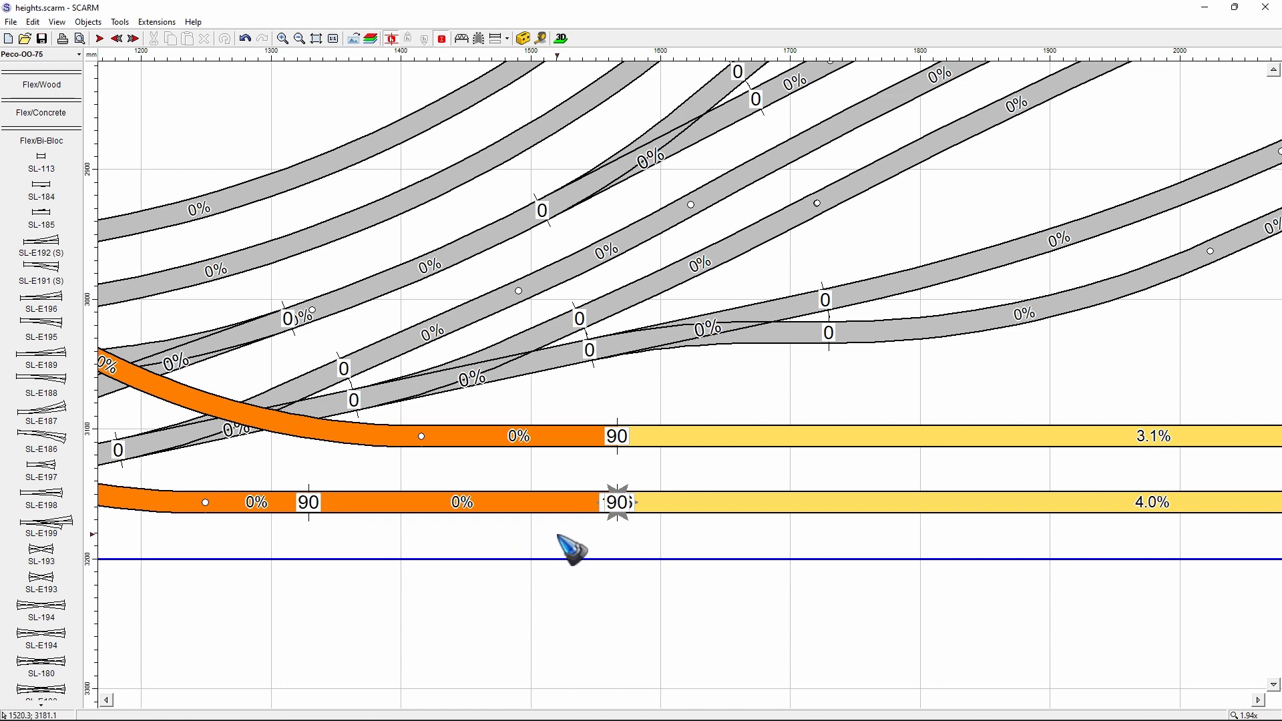
left_click(676, 506)
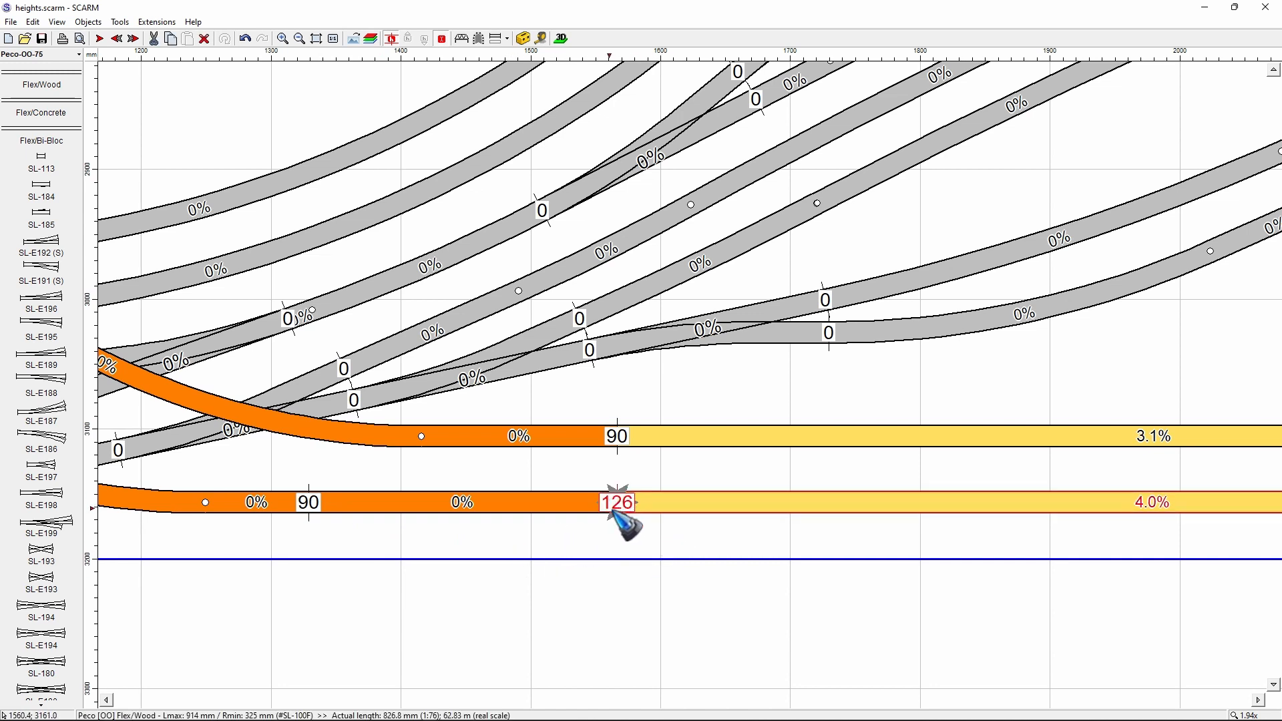
double_click(687, 505)
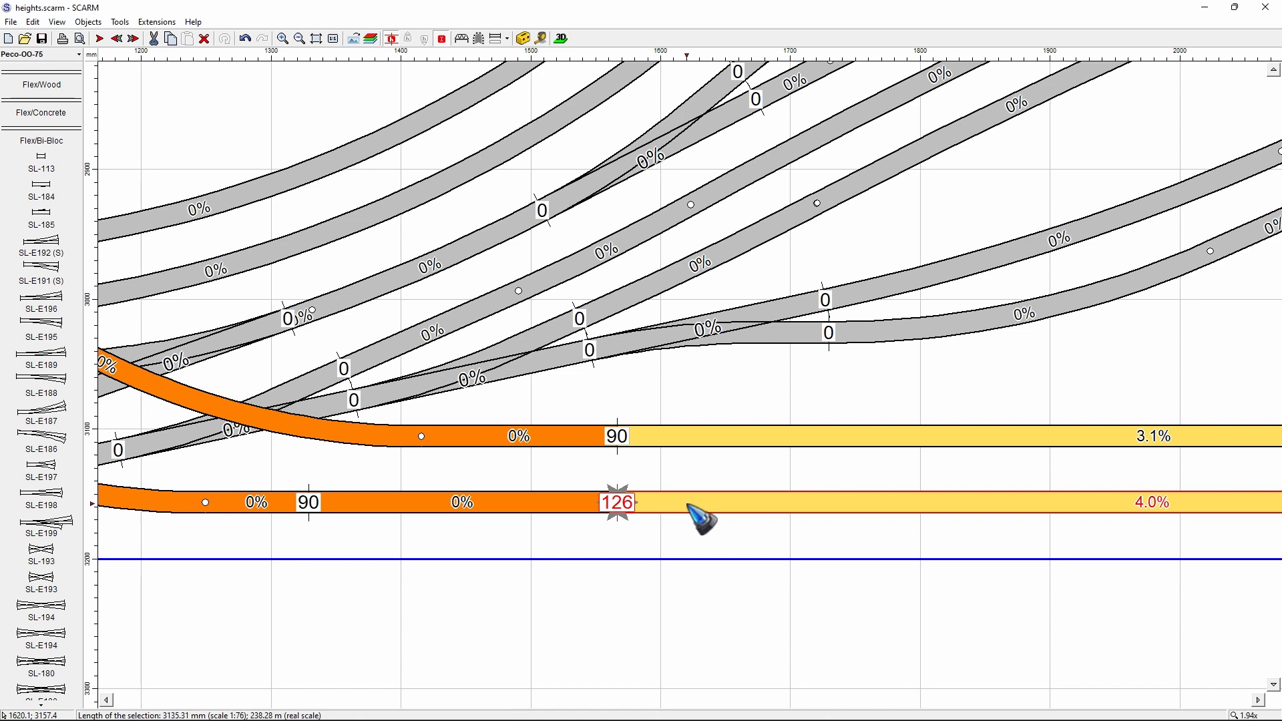
left_click(623, 503)
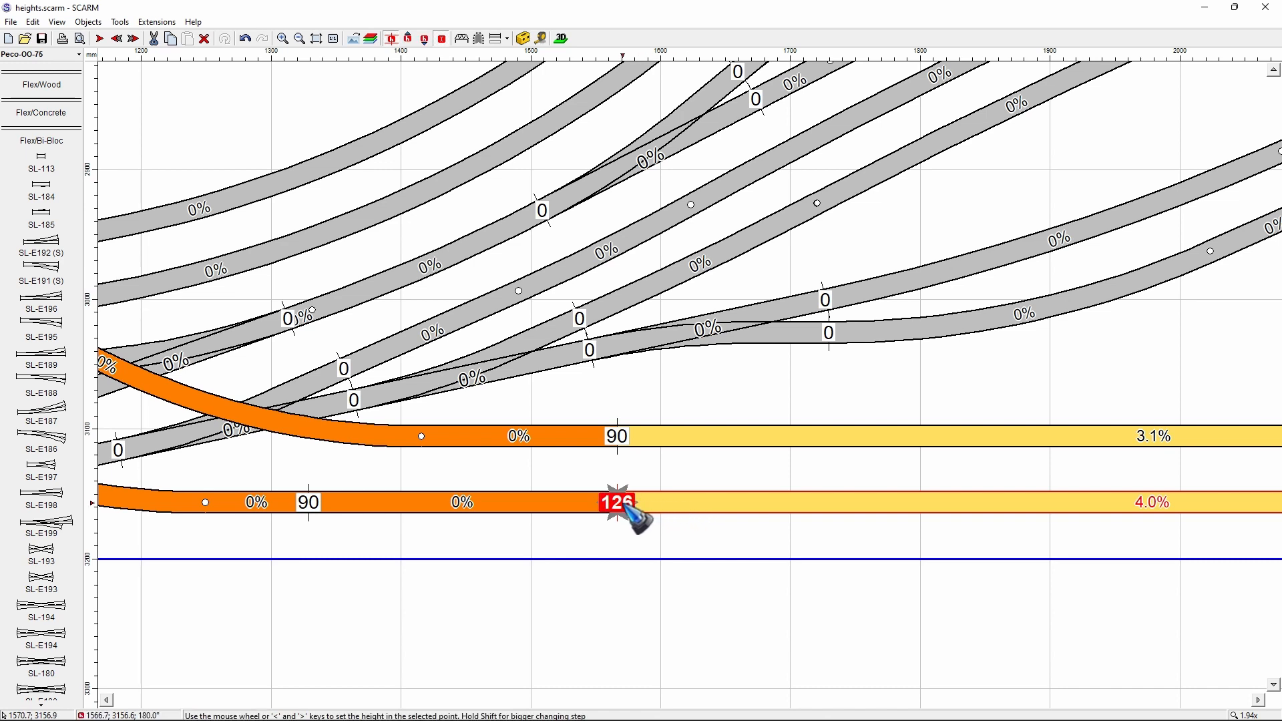
key("BackSpace")
key("BackSpace")
key("BackSpace")
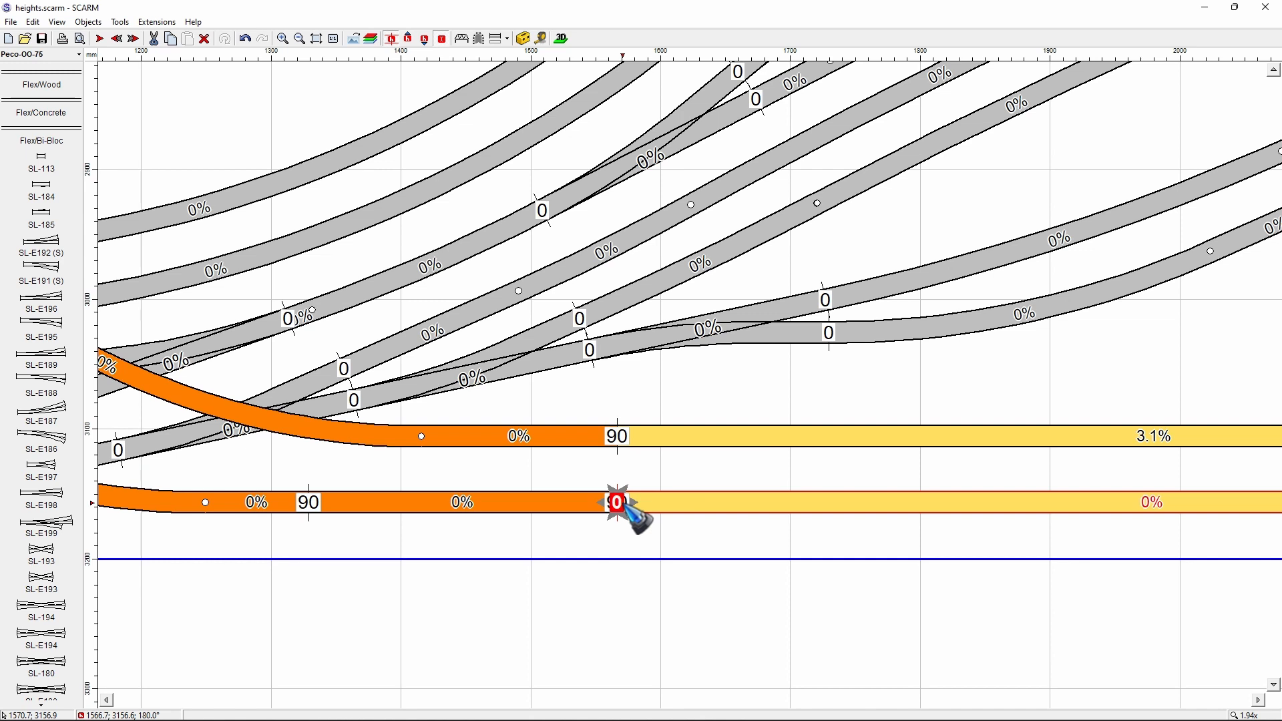
type("90")
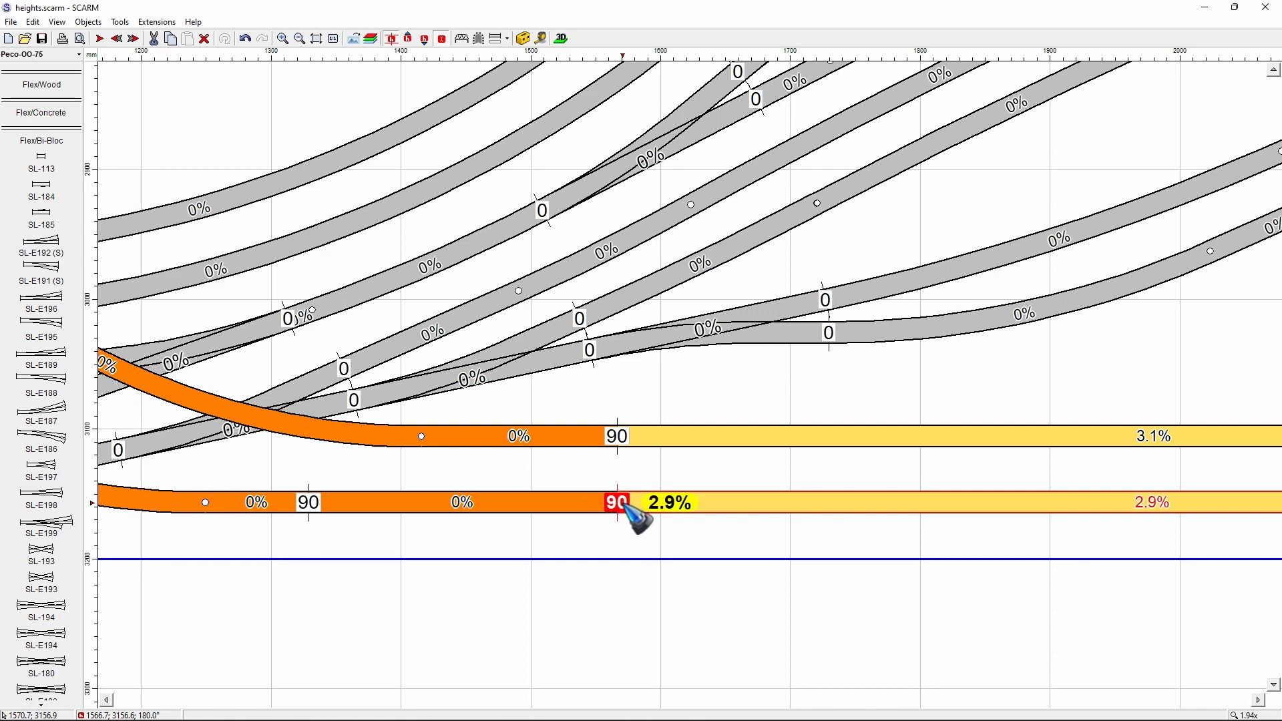
left_click(607, 530)
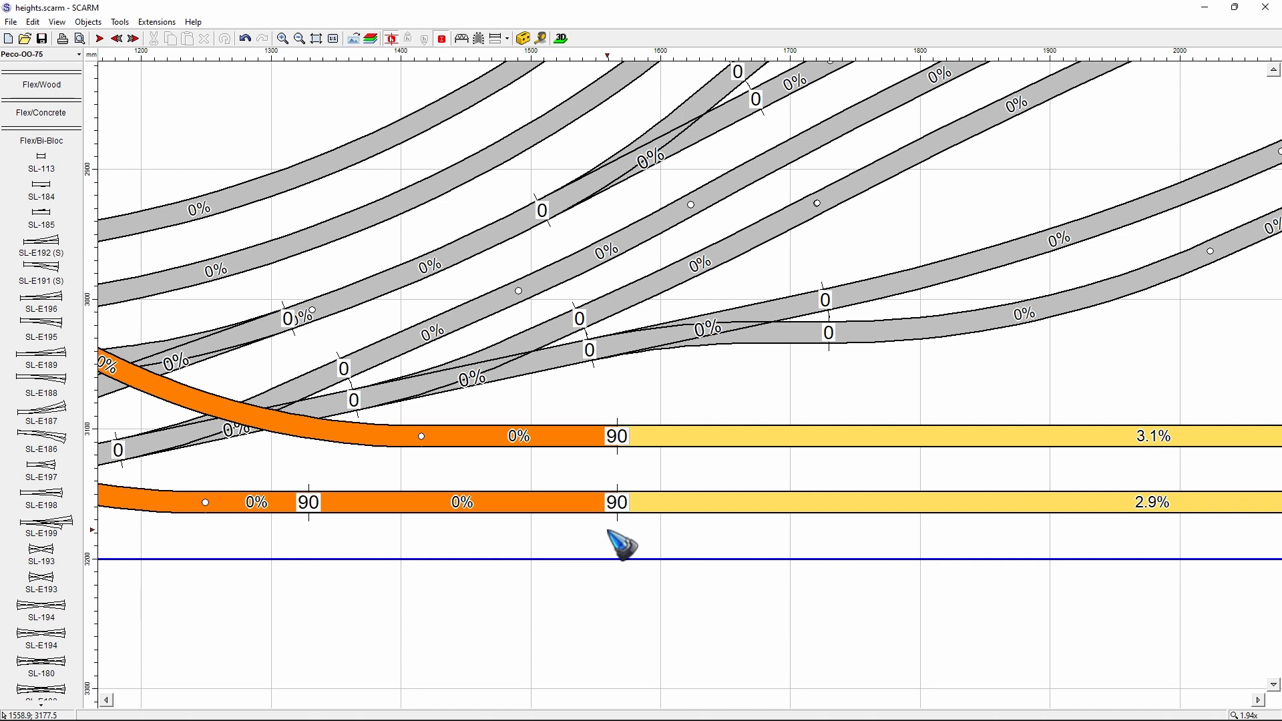
Set the inner ramp's end joint, where it meets the inner orange track, to a height of 88.7
left_click(620, 436)
left_click(620, 436)
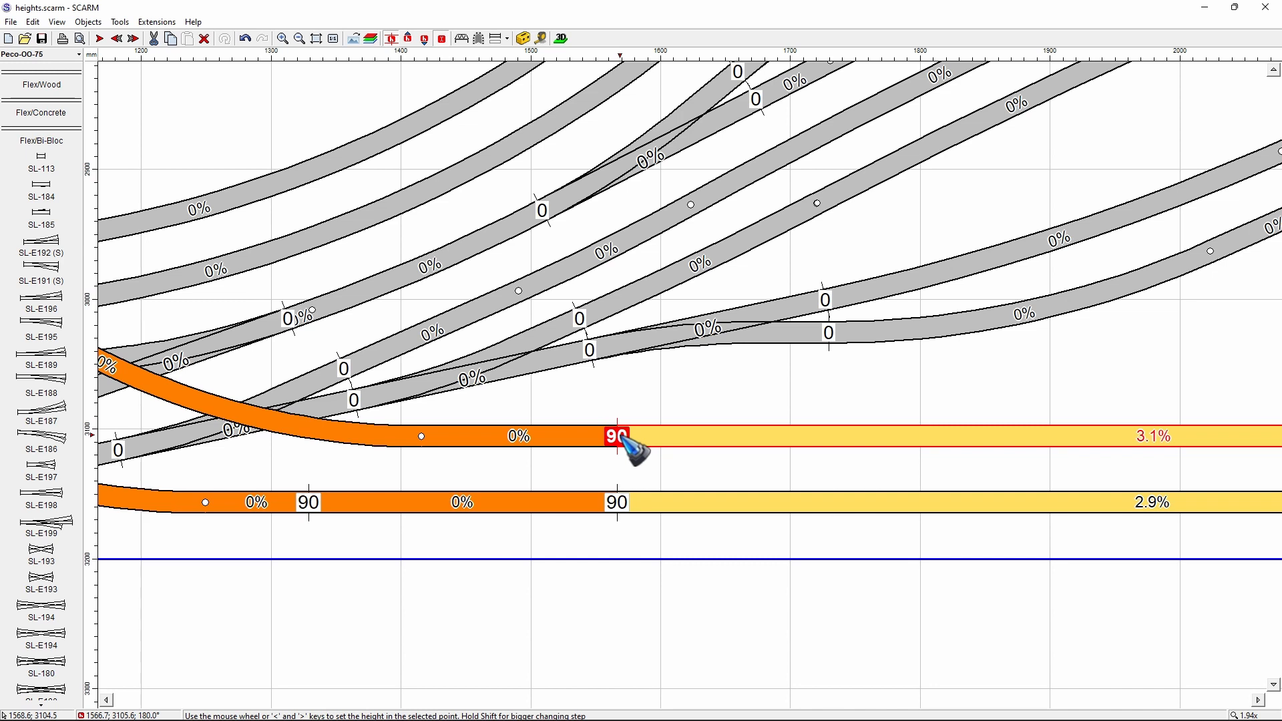
scroll(625, 440, "down", 9, "shift")
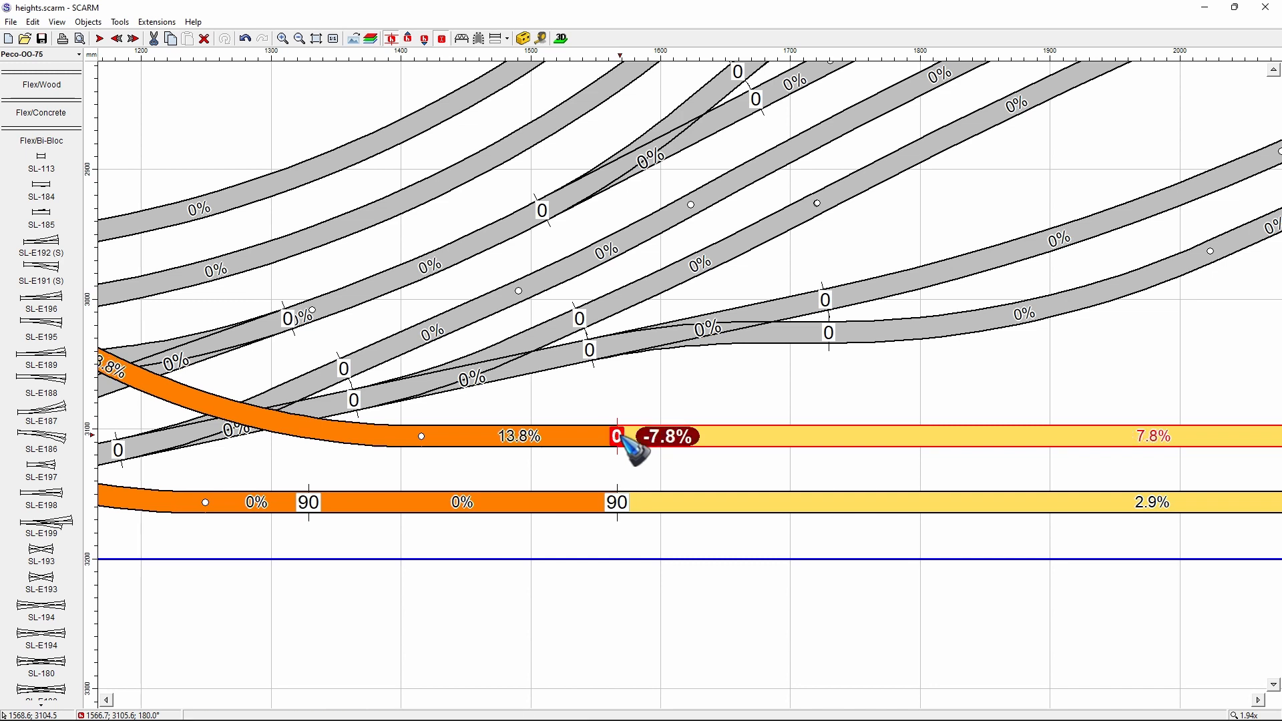
type("88.7")
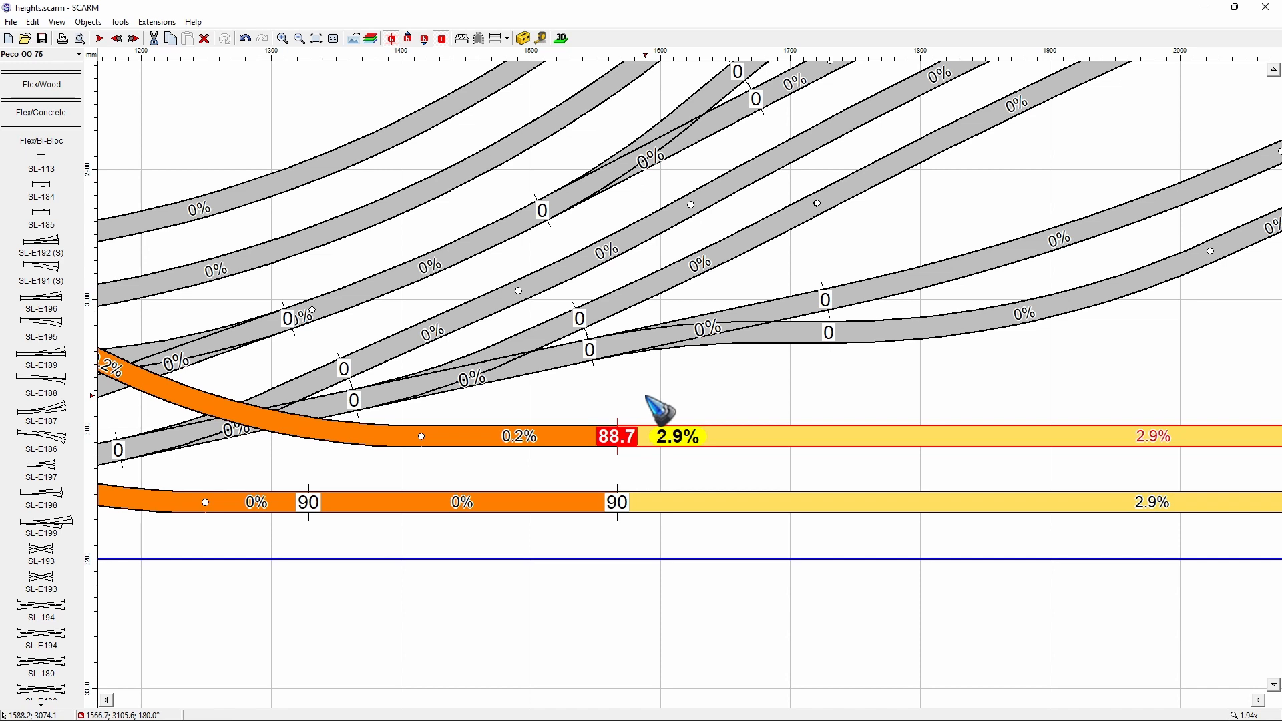
scroll(646, 396, "down", 8)
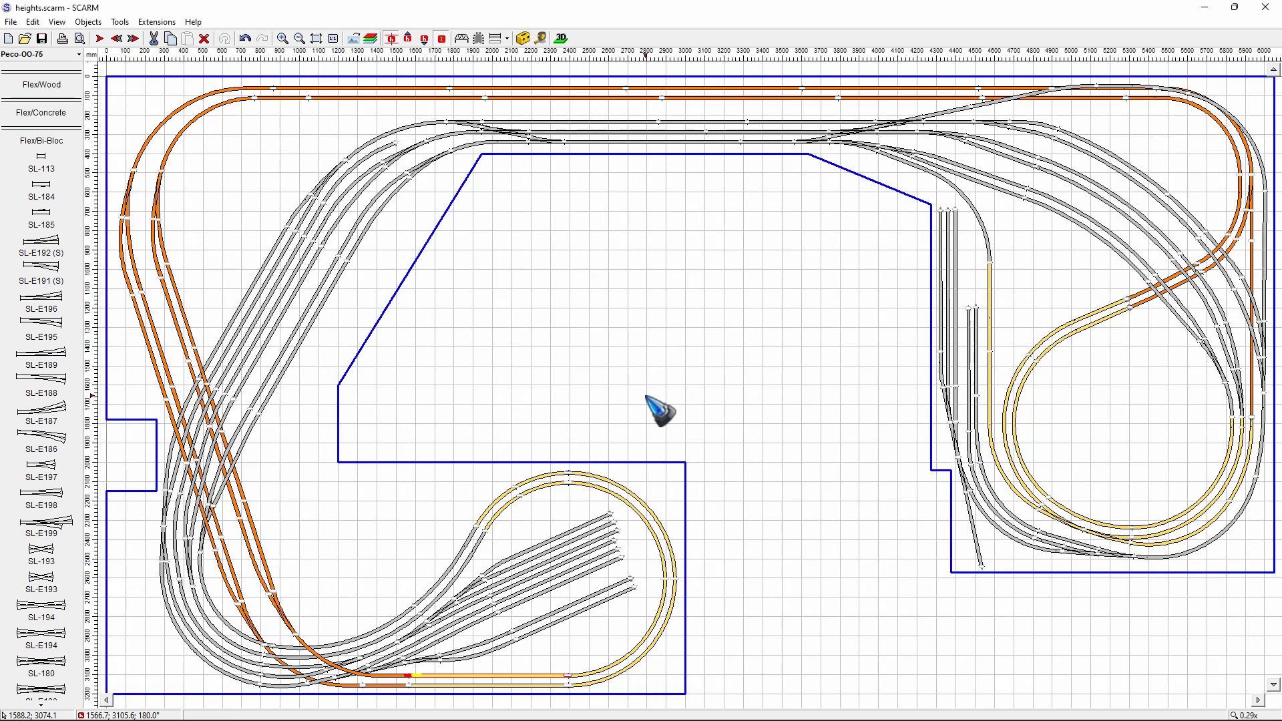
Undo the last change and select the inner orange tracks together with all yellow tracks of the inner ramp
key("ctrl+z")
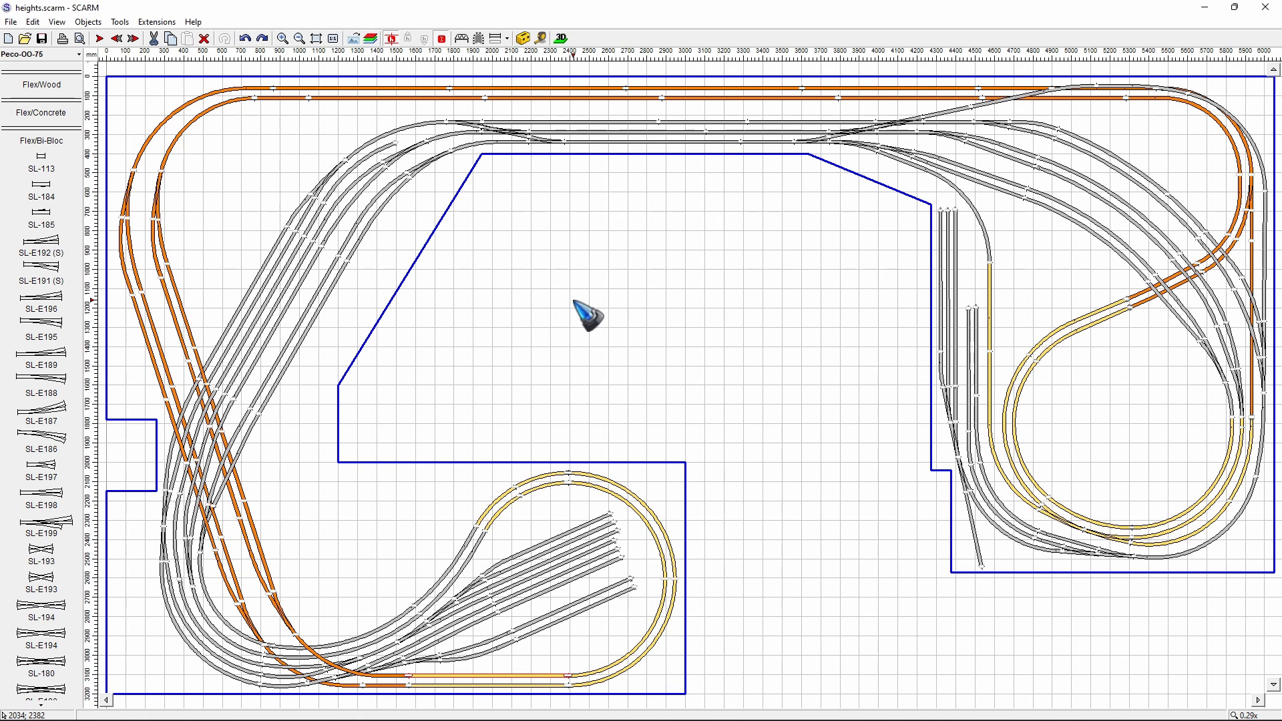
scroll(444, 710, "up", 3)
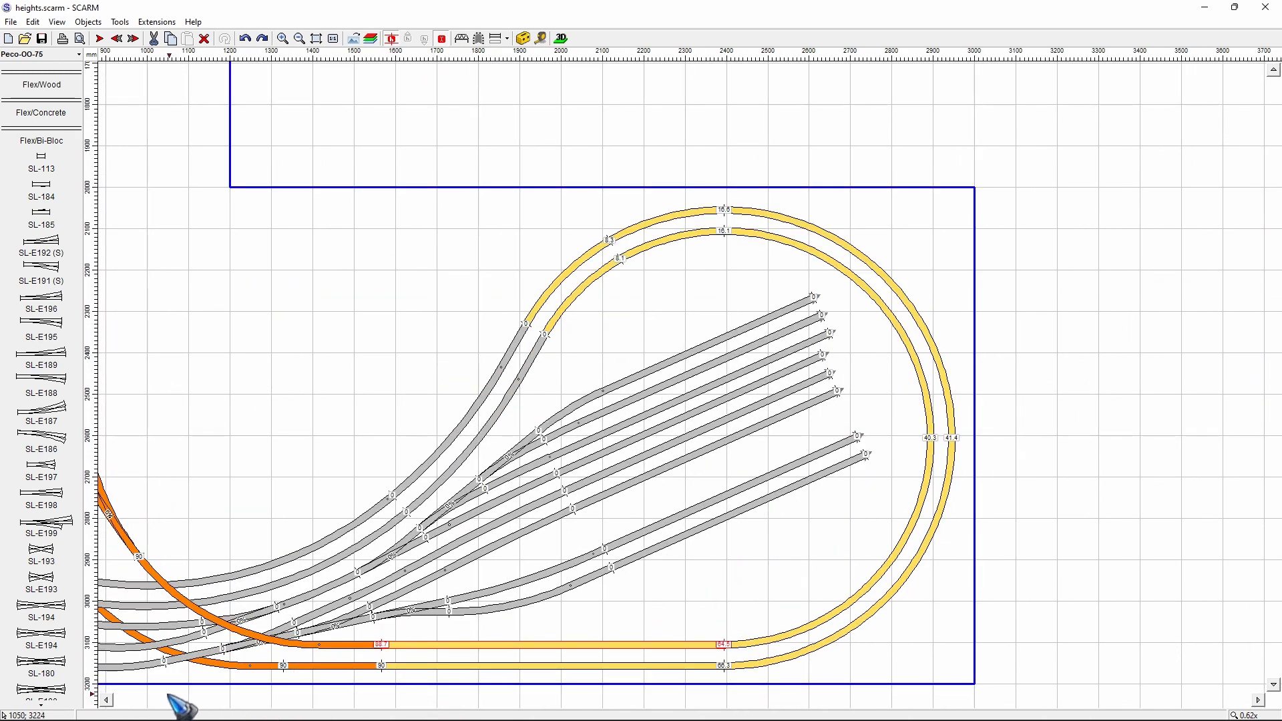
scroll(173, 700, "up", 1)
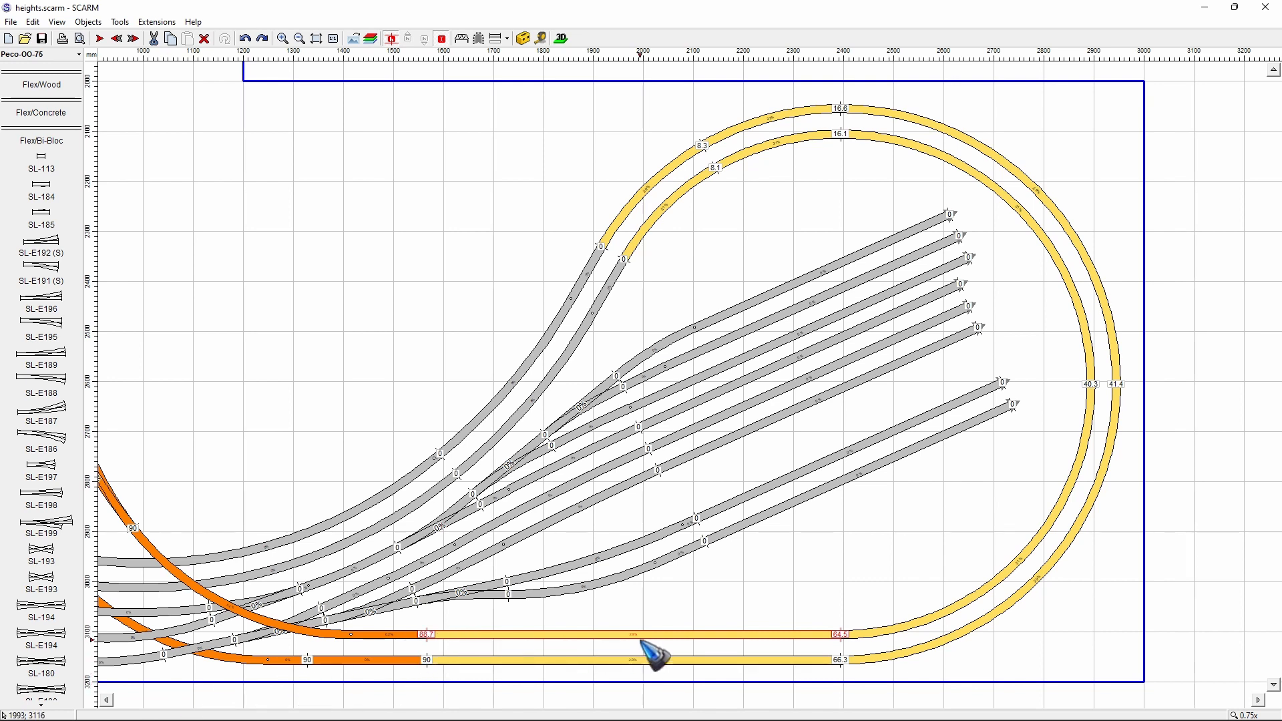
left_click(393, 634)
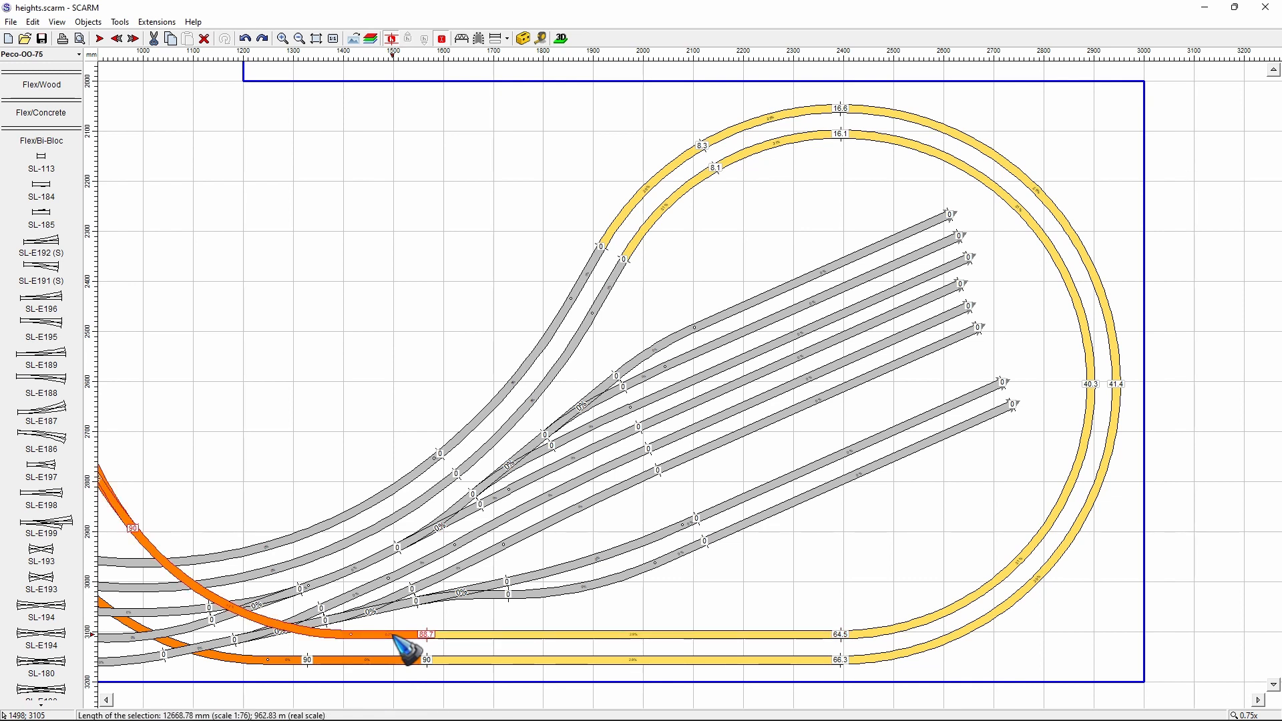
left_click(539, 635, "ctrl")
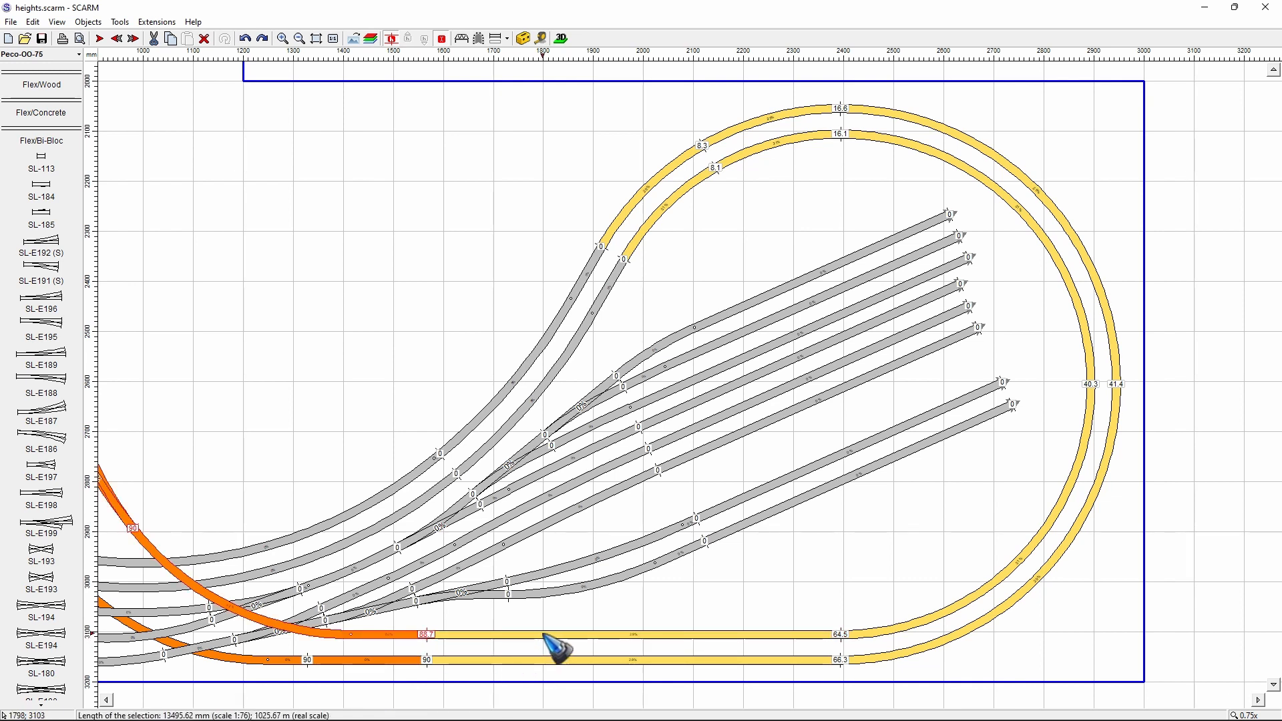
left_click(970, 603, "ctrl")
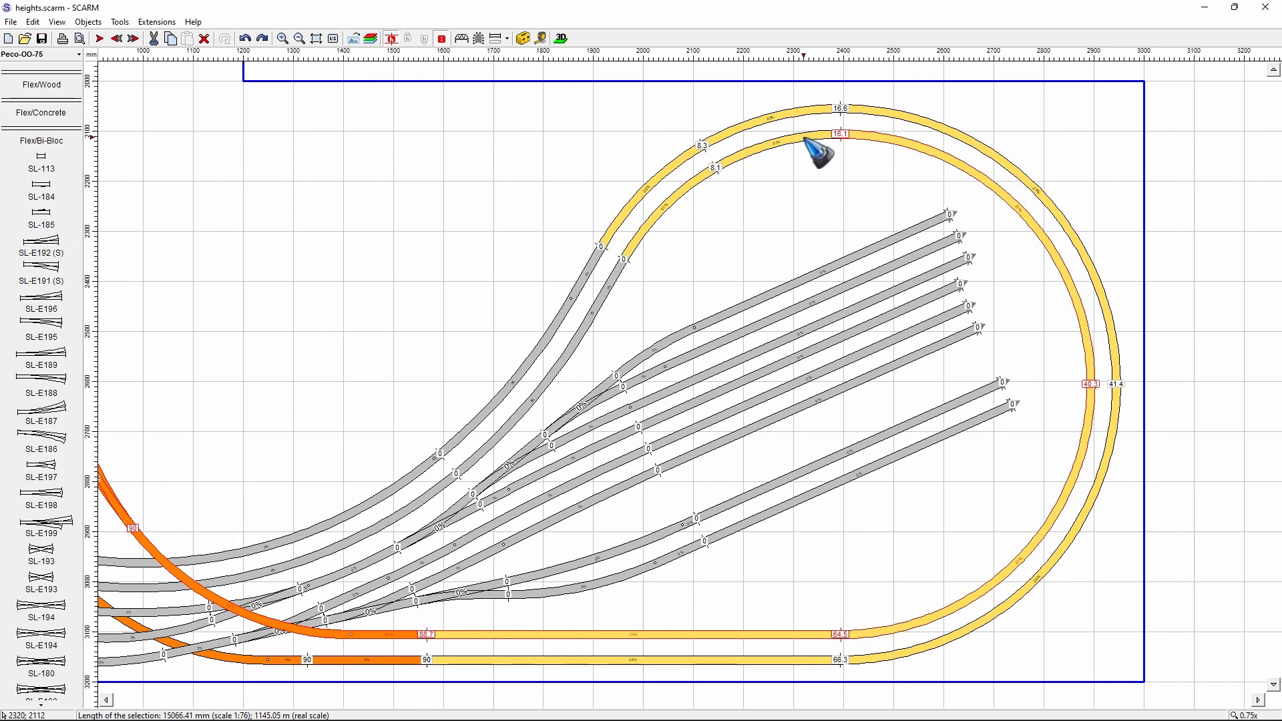
left_click(779, 147, "ctrl")
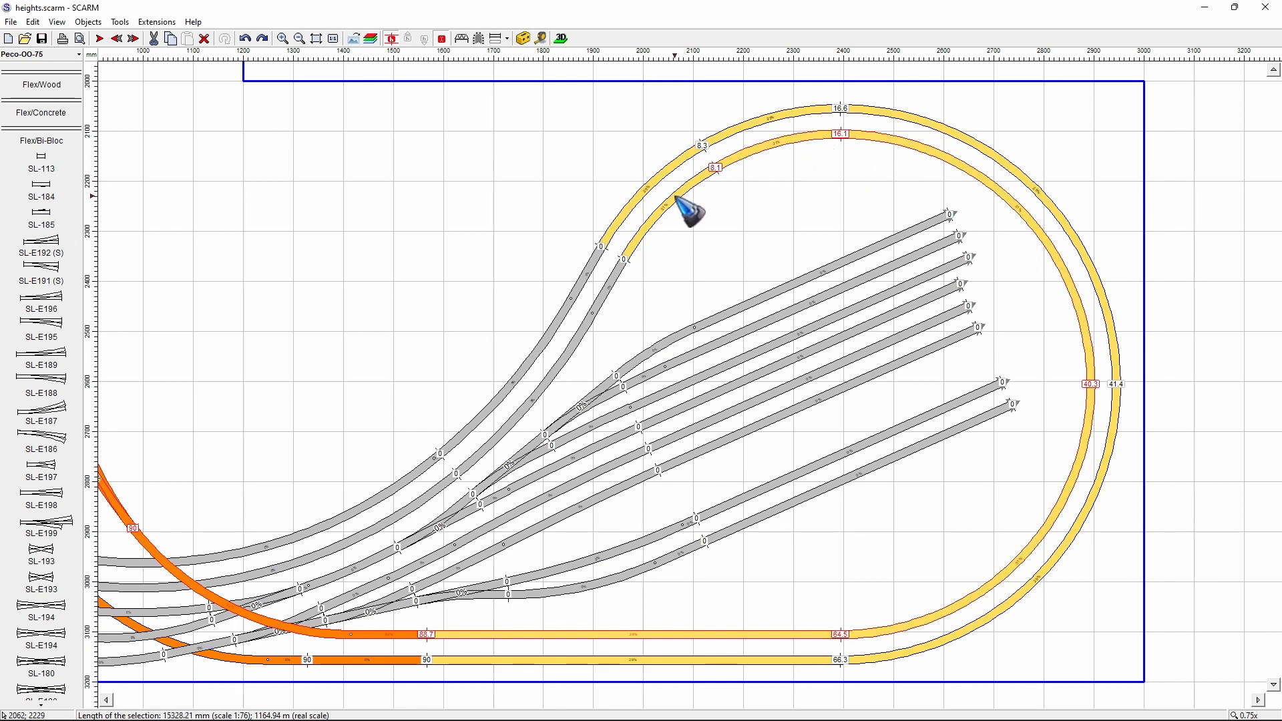
left_click(686, 211, "ctrl")
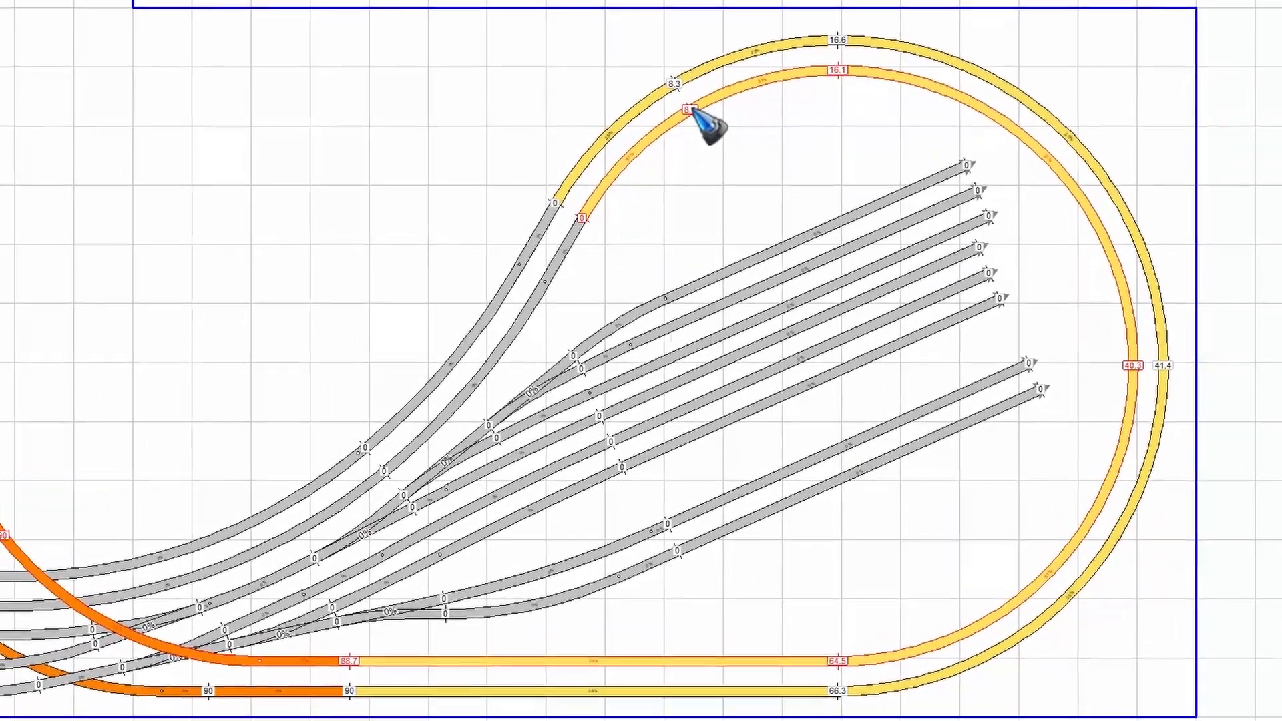
Raise all joints of the selected inner tracks together by 25, bringing the inner ramp's second joint to 33.1
left_click(689, 106)
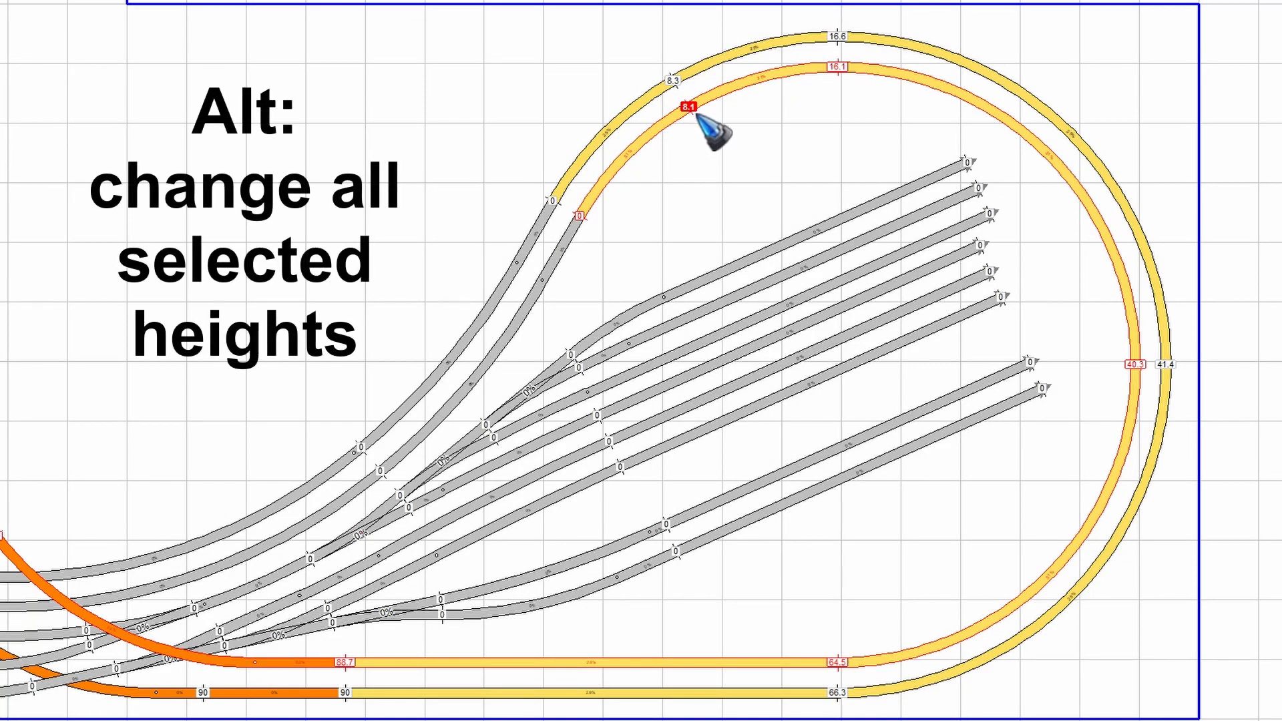
scroll(697, 114, "up", 3, "alt")
scroll(697, 115, "up", 8, "alt")
scroll(697, 115, "up", 10, "alt")
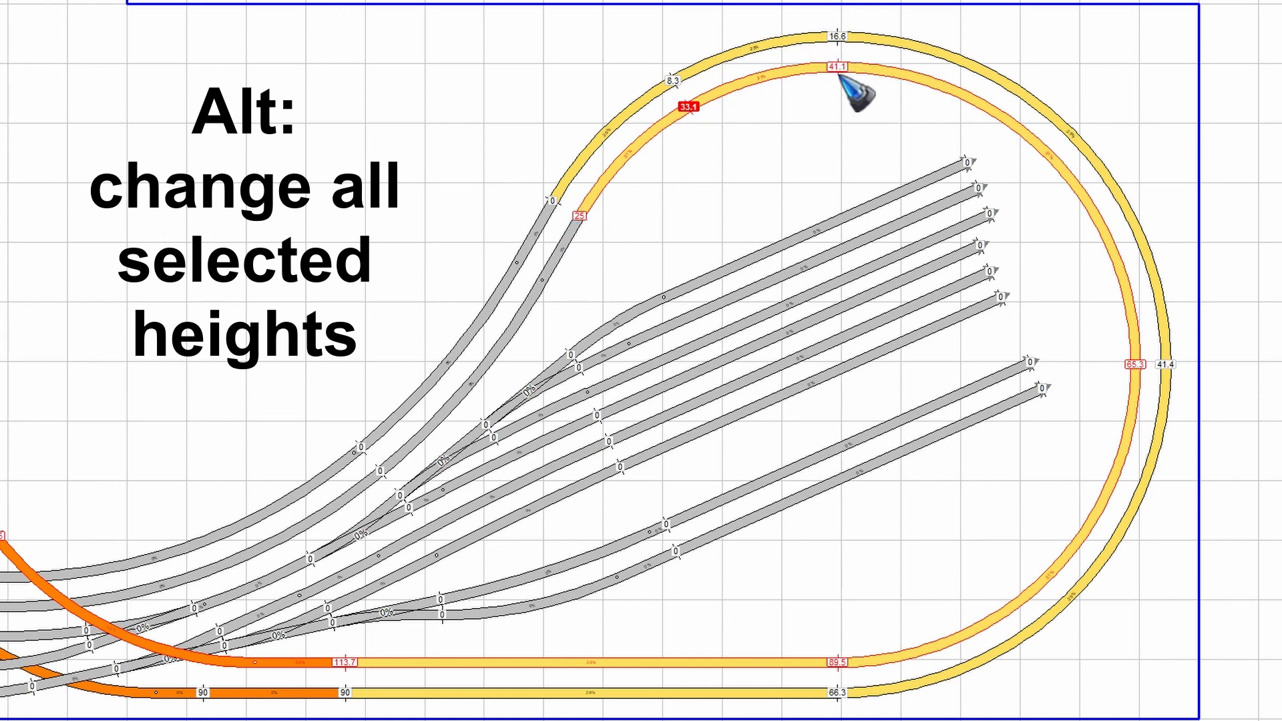
Shift the heights of all selected inner tracks up and down together, ending with the inner ramp's second joint at 38.1
scroll(697, 115, "up", 3, "alt")
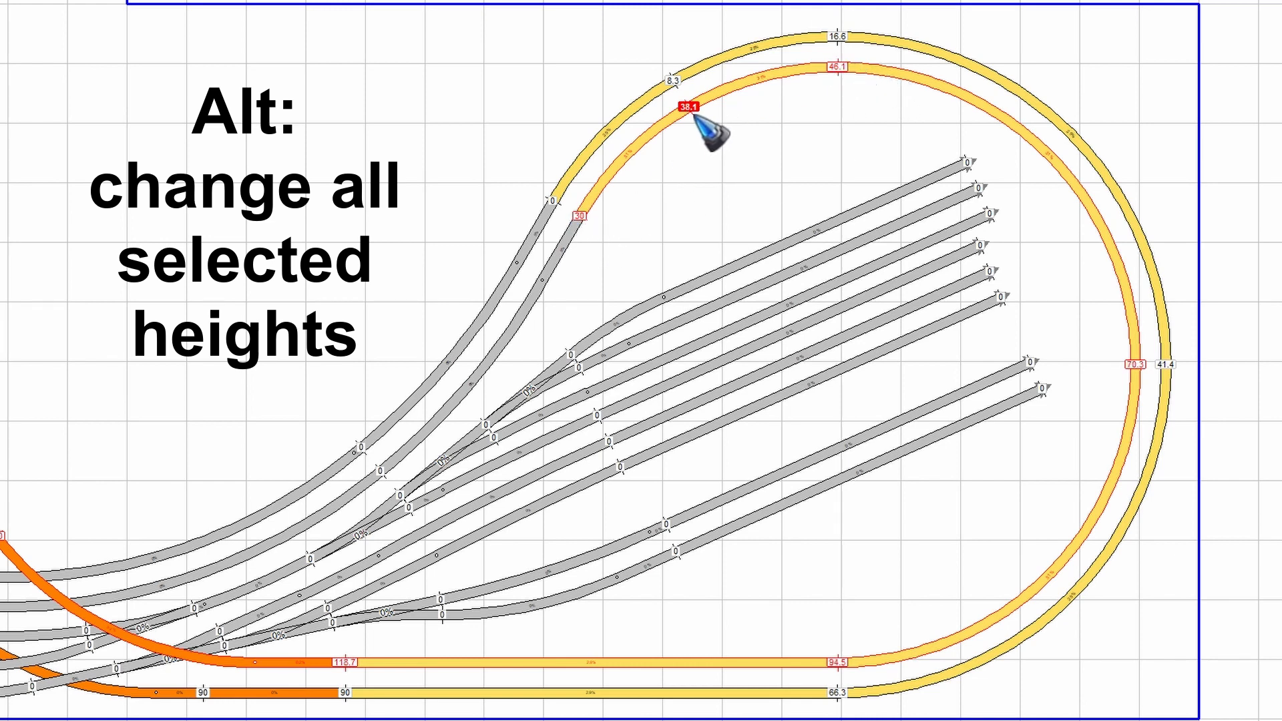
scroll(694, 113, "down", 1, "alt")
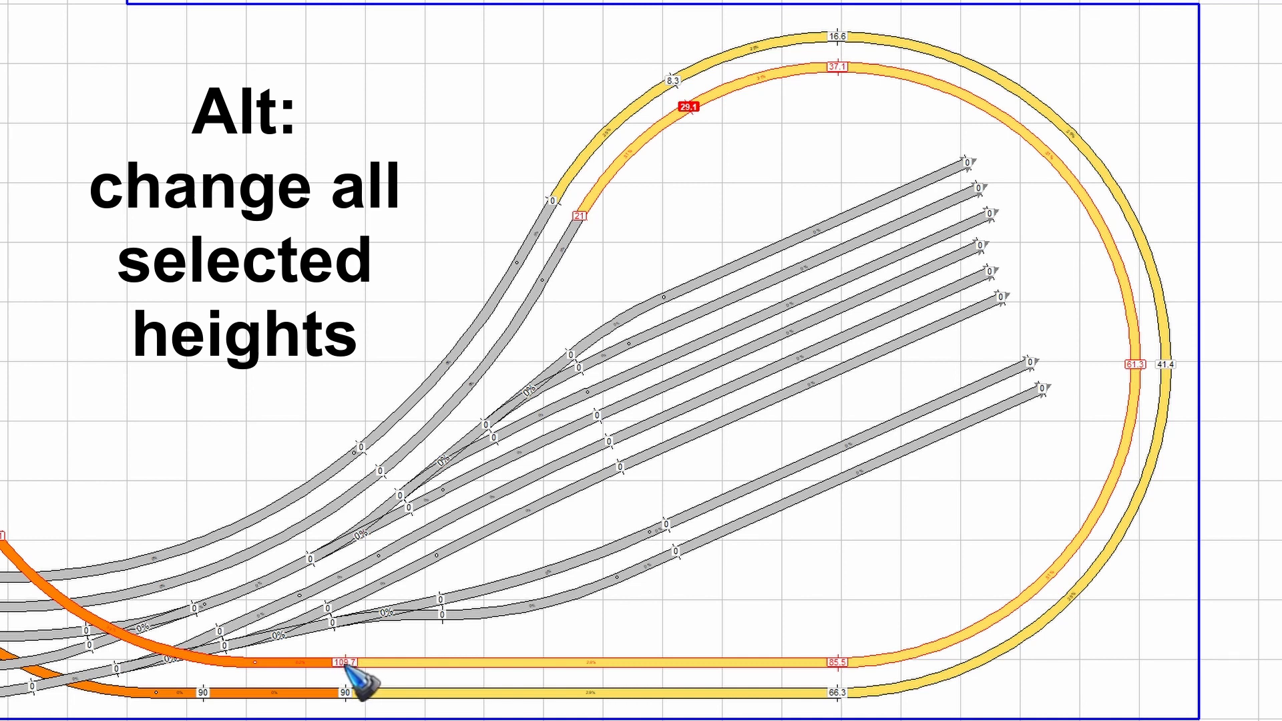
left_click(345, 665)
scroll(348, 665, "up", 13, "alt")
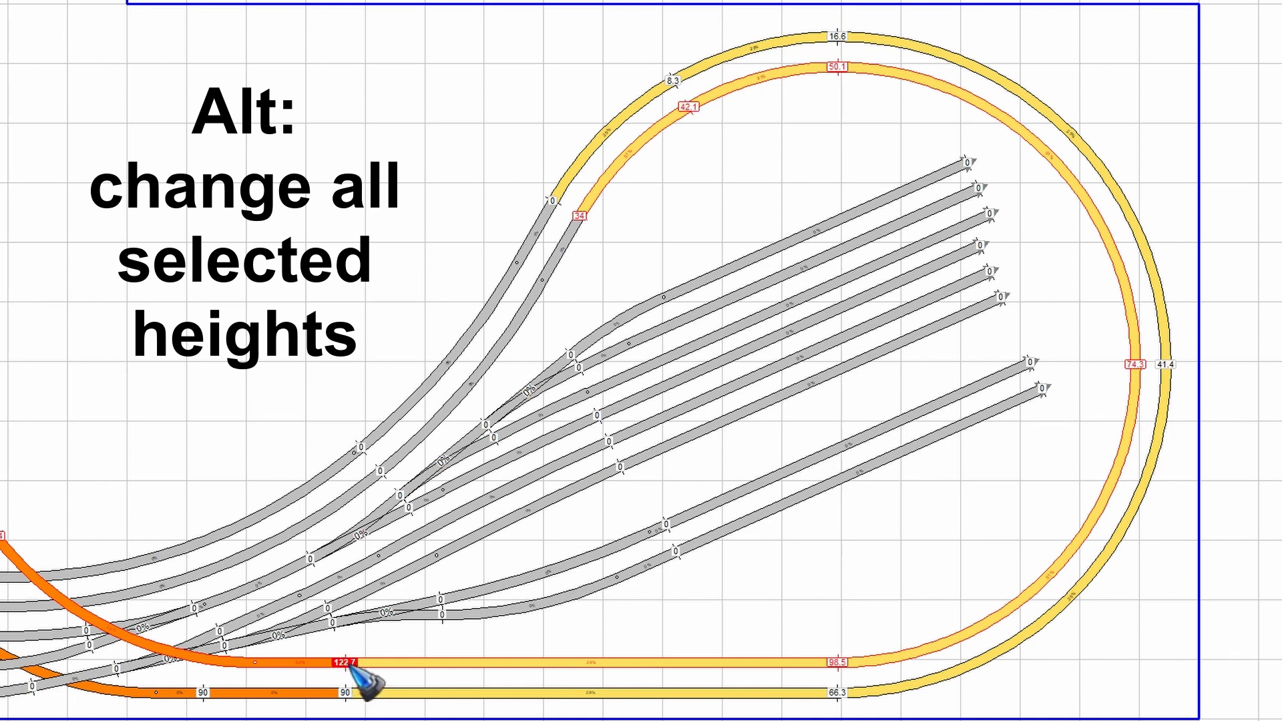
scroll(348, 665, "up", 9, "alt")
scroll(349, 665, "down", 20, "alt")
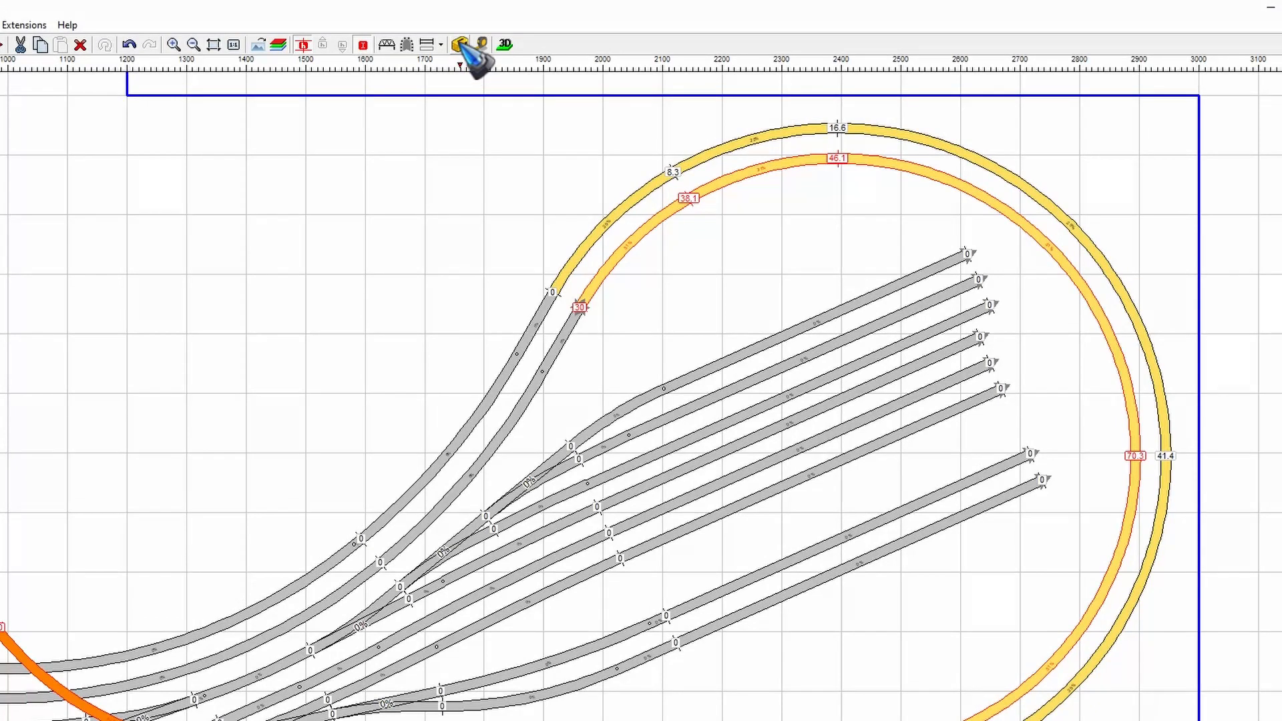
Open the toolbox's Height shift function, set dh to 5 and increase the selected inner tracks' heights four times
left_click(460, 45)
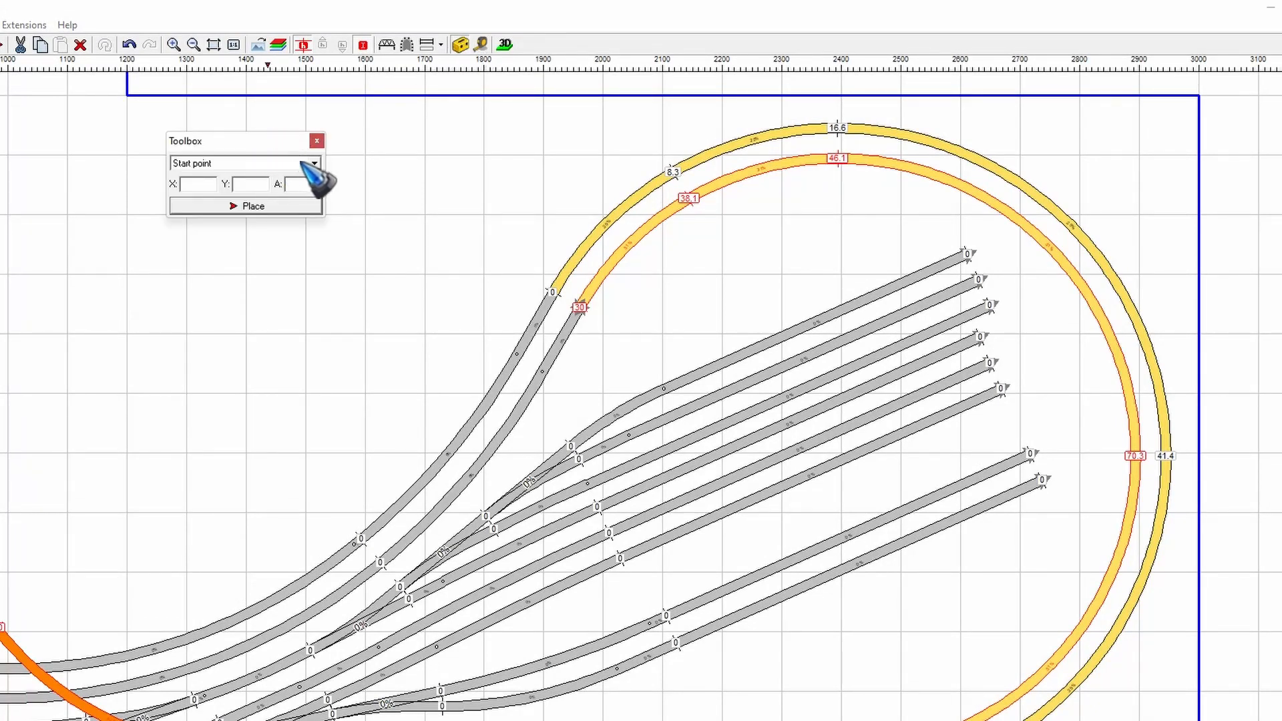
left_click(314, 162)
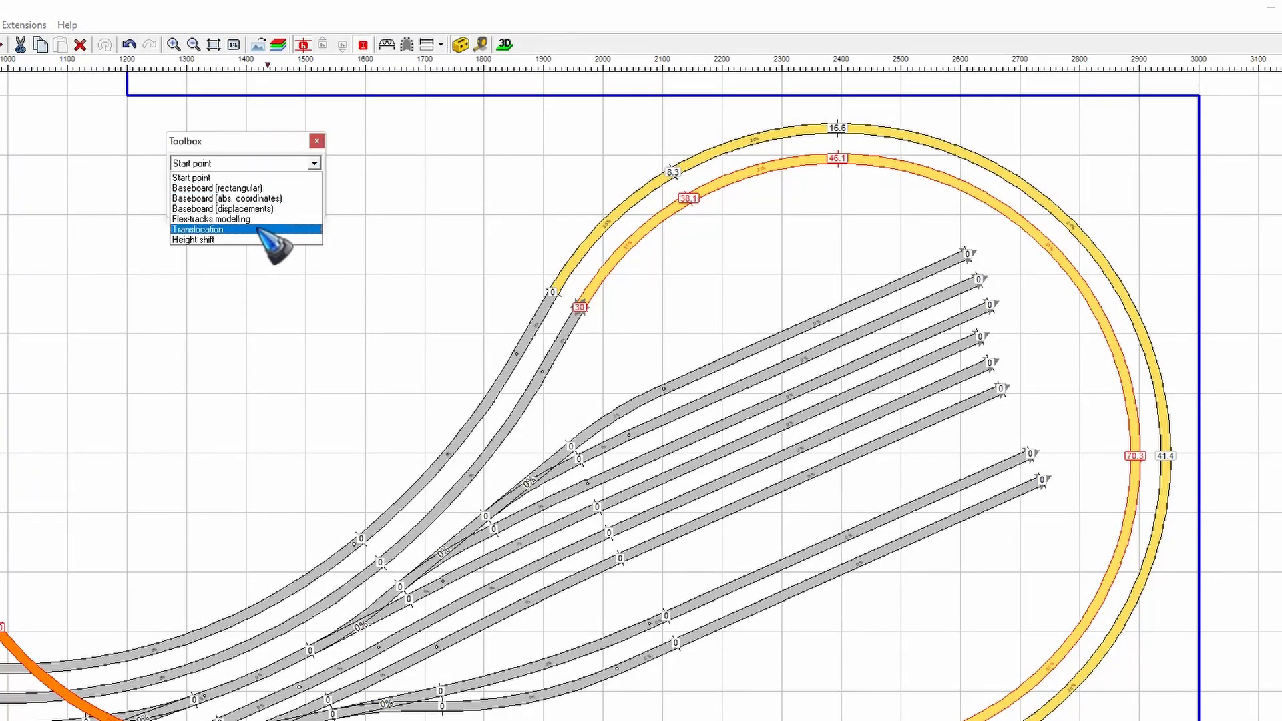
left_click(235, 240)
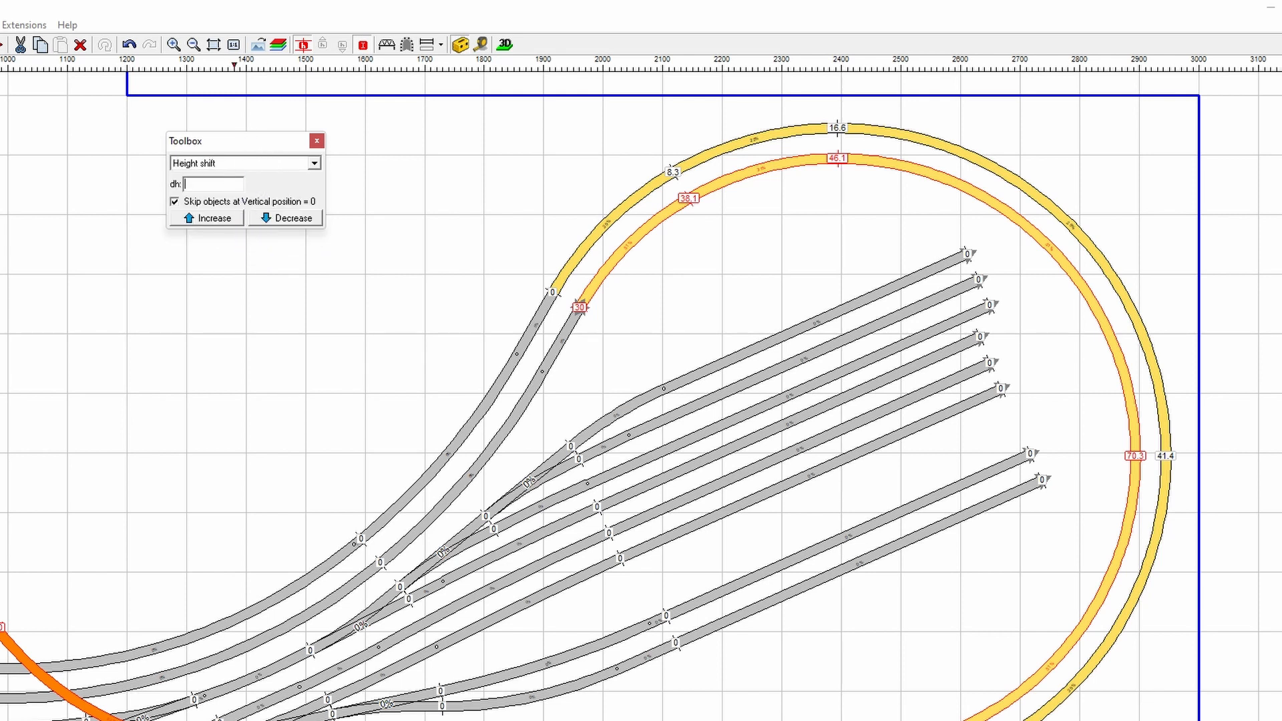
type("5")
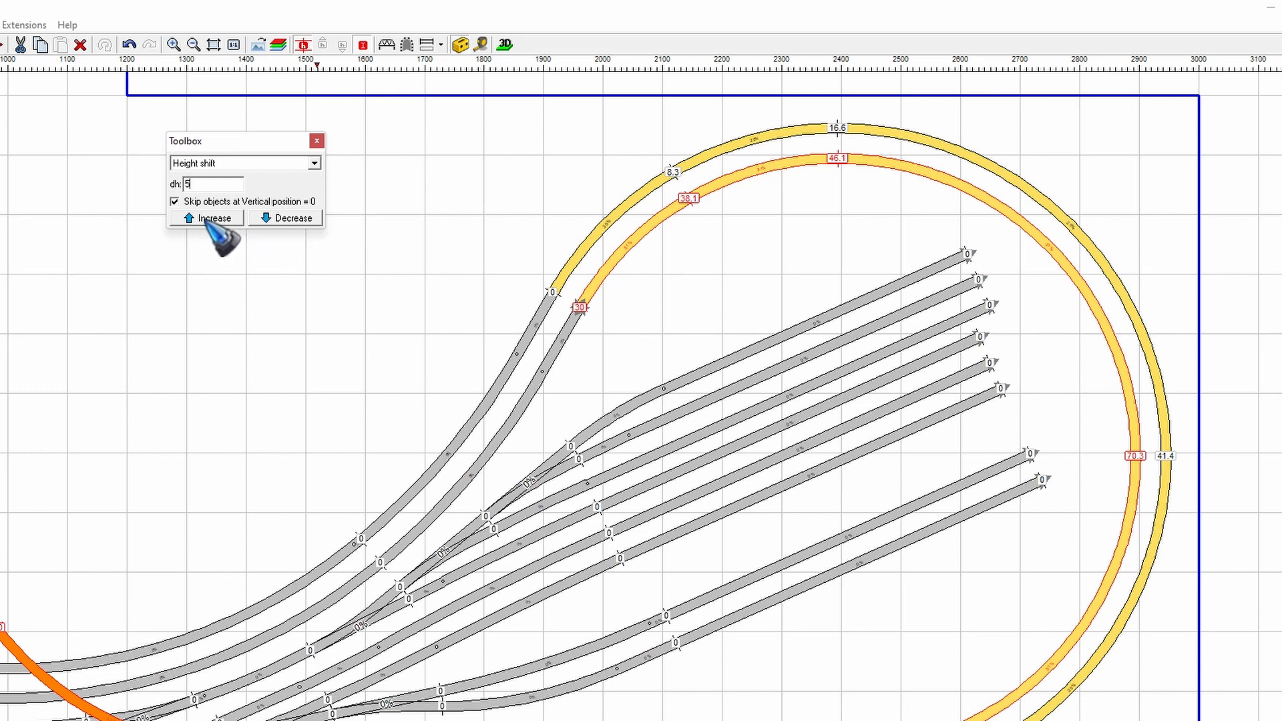
left_click(204, 221)
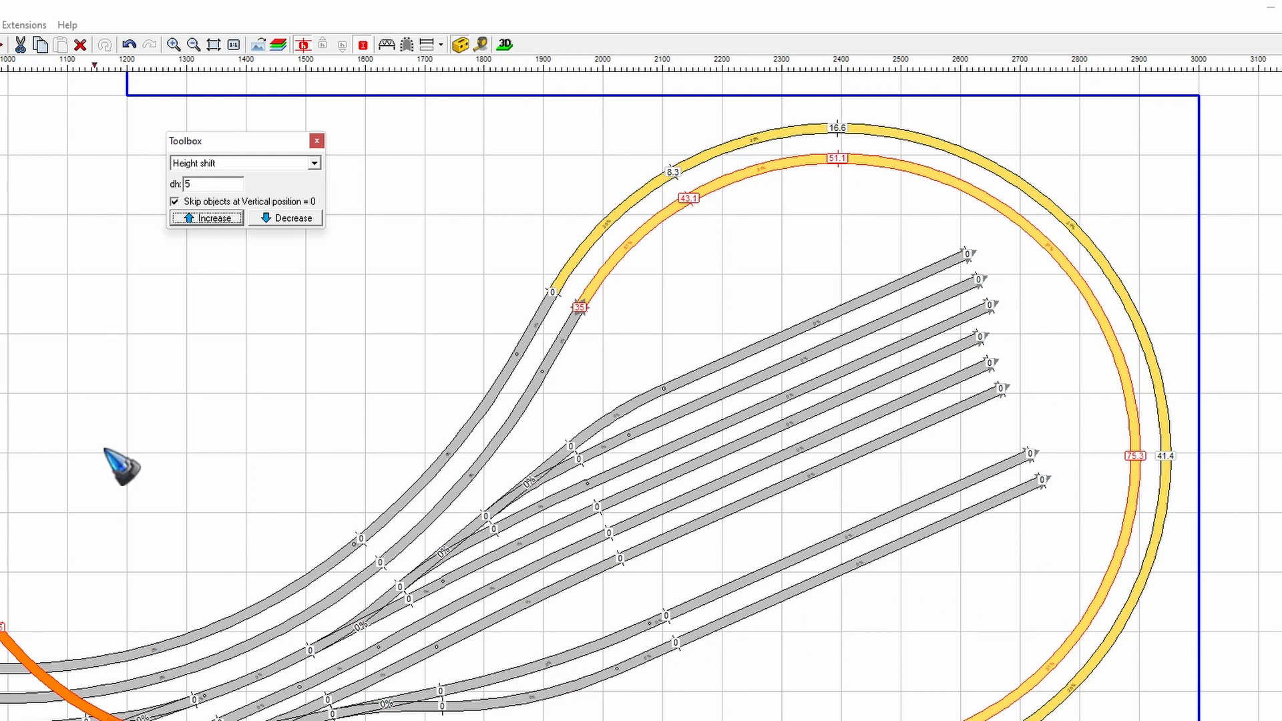
left_click(210, 217)
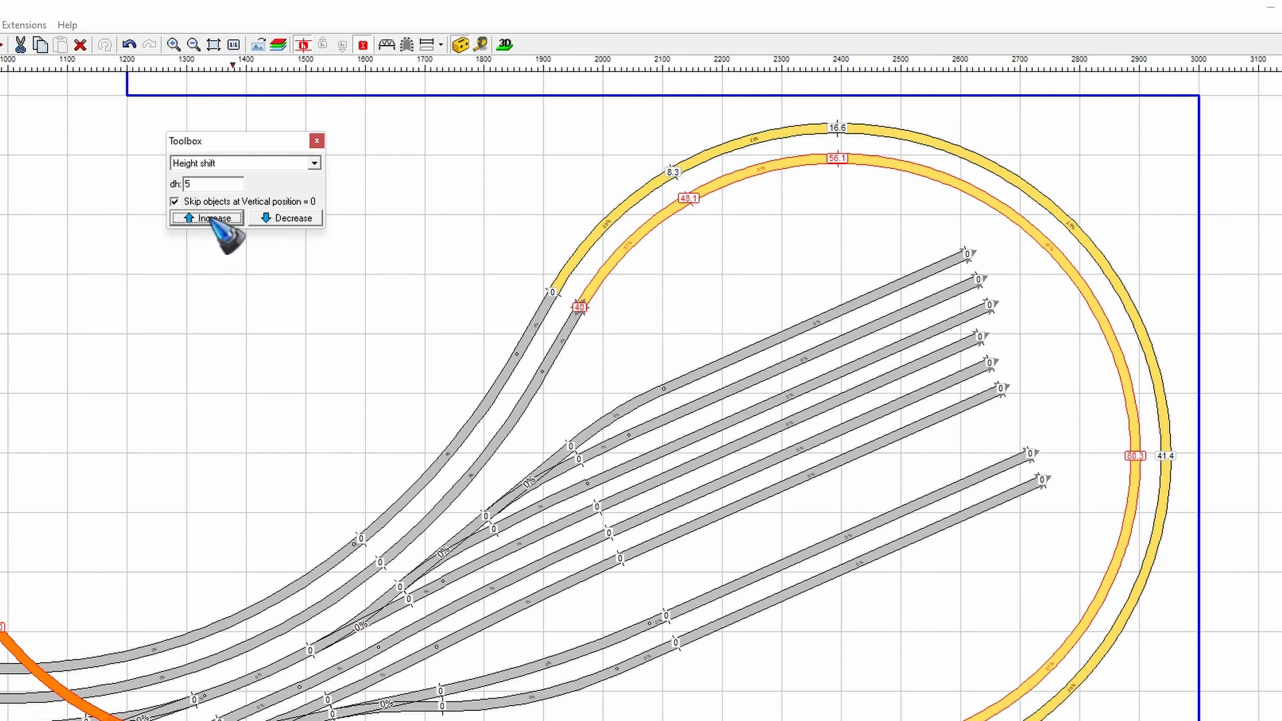
left_click(211, 218)
left_click(211, 218)
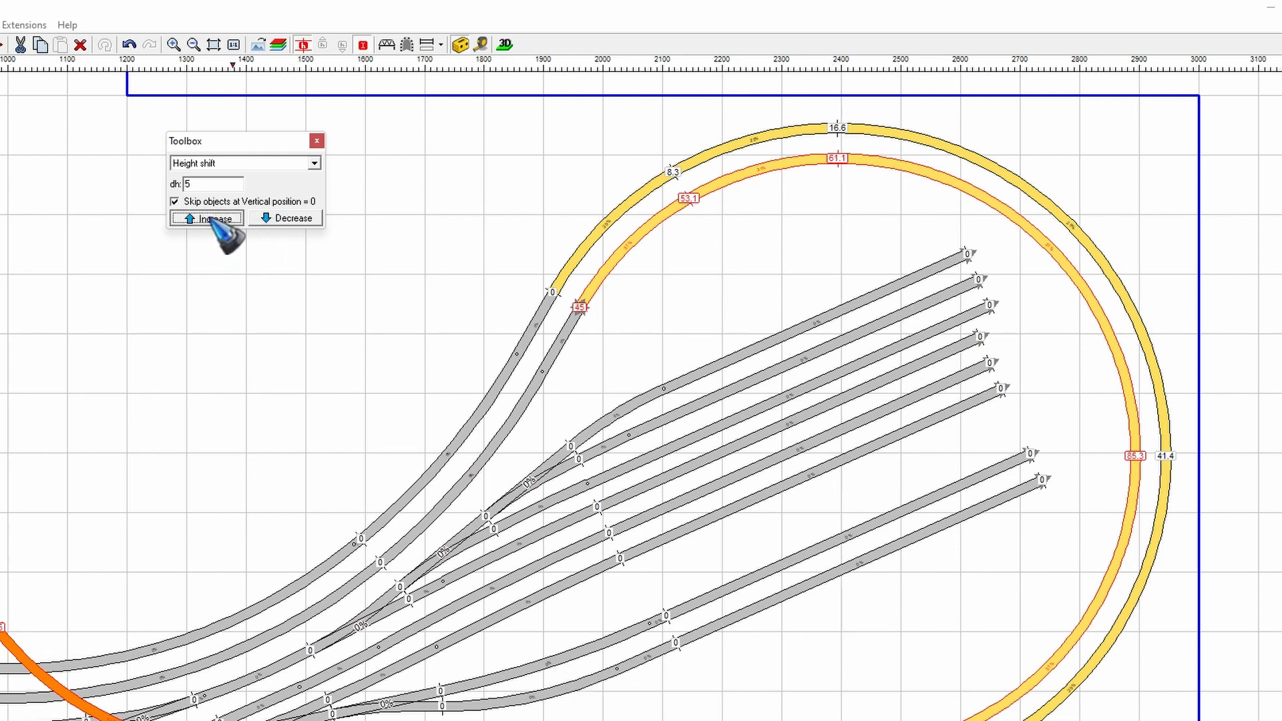
Decrease the selected inner tracks' heights by 5 five times with Height shift, bringing the inner ramp's second joint to 33.1
left_click(290, 218)
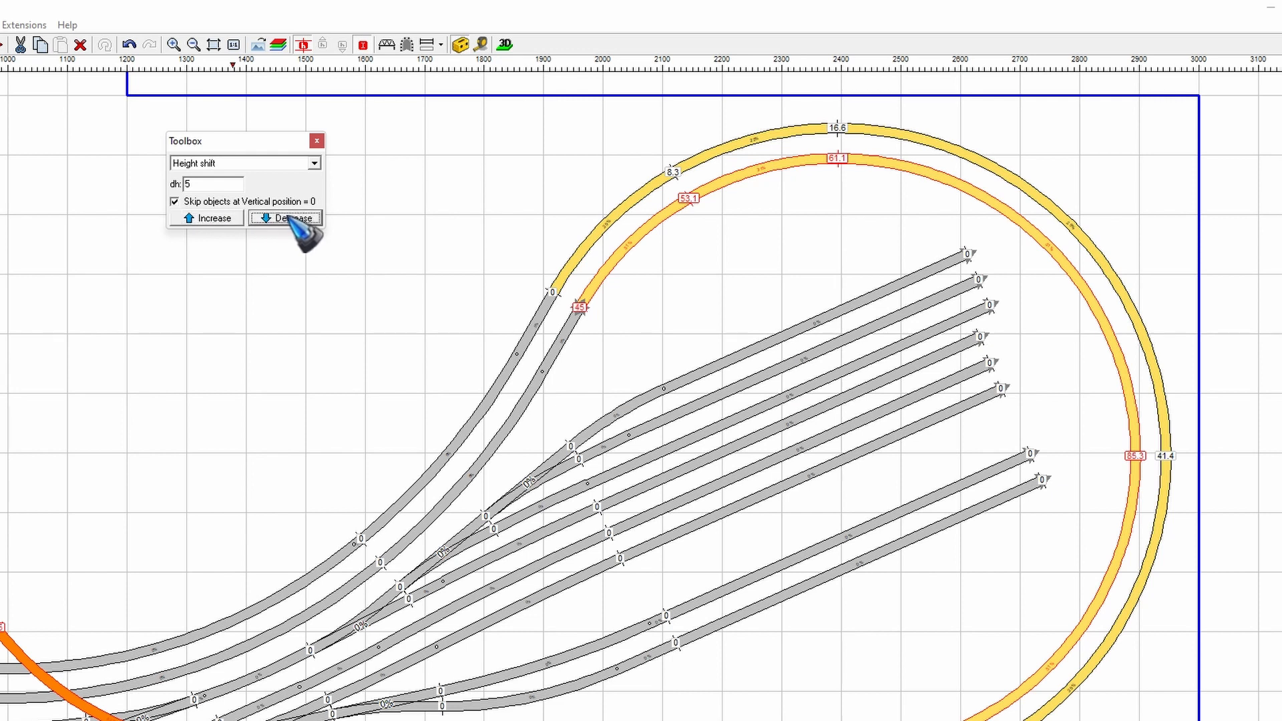
left_click(292, 218)
left_click(290, 218)
left_click(290, 217)
left_click(290, 218)
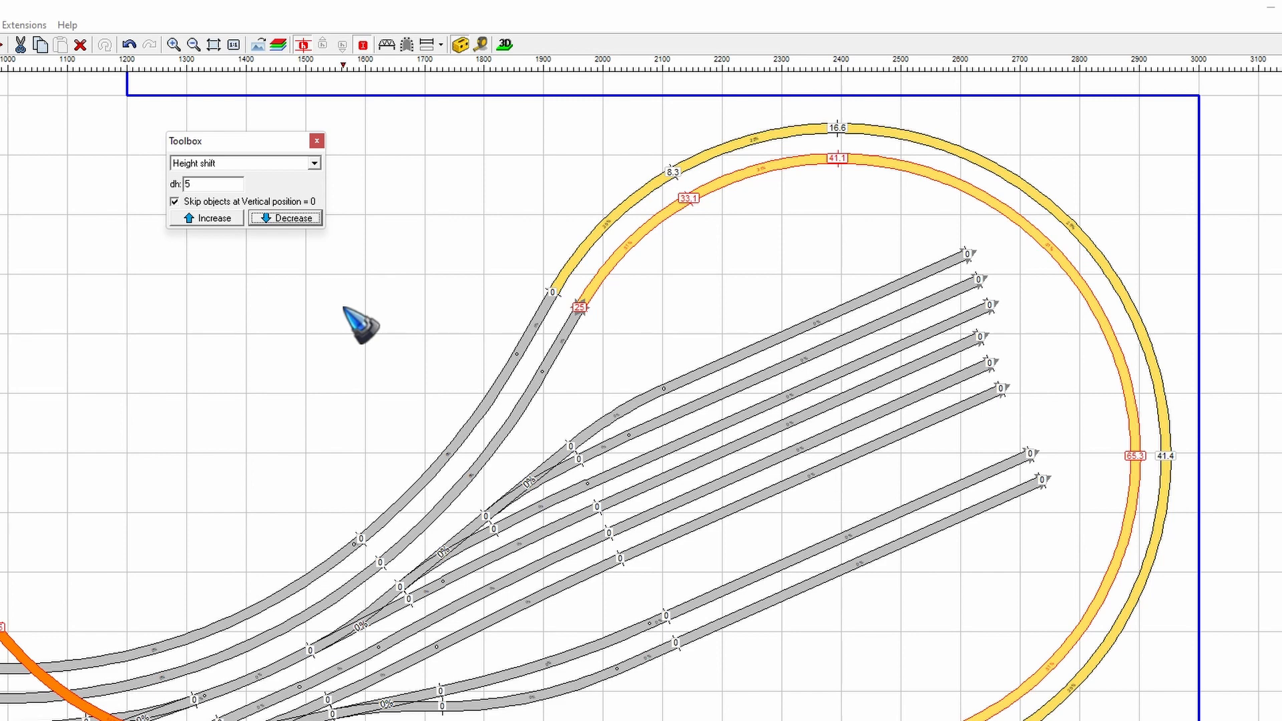
Open the 3D view of the layout and examine the ramps around the end loop and the raised tracks crossing over the lower ones
left_click(504, 42)
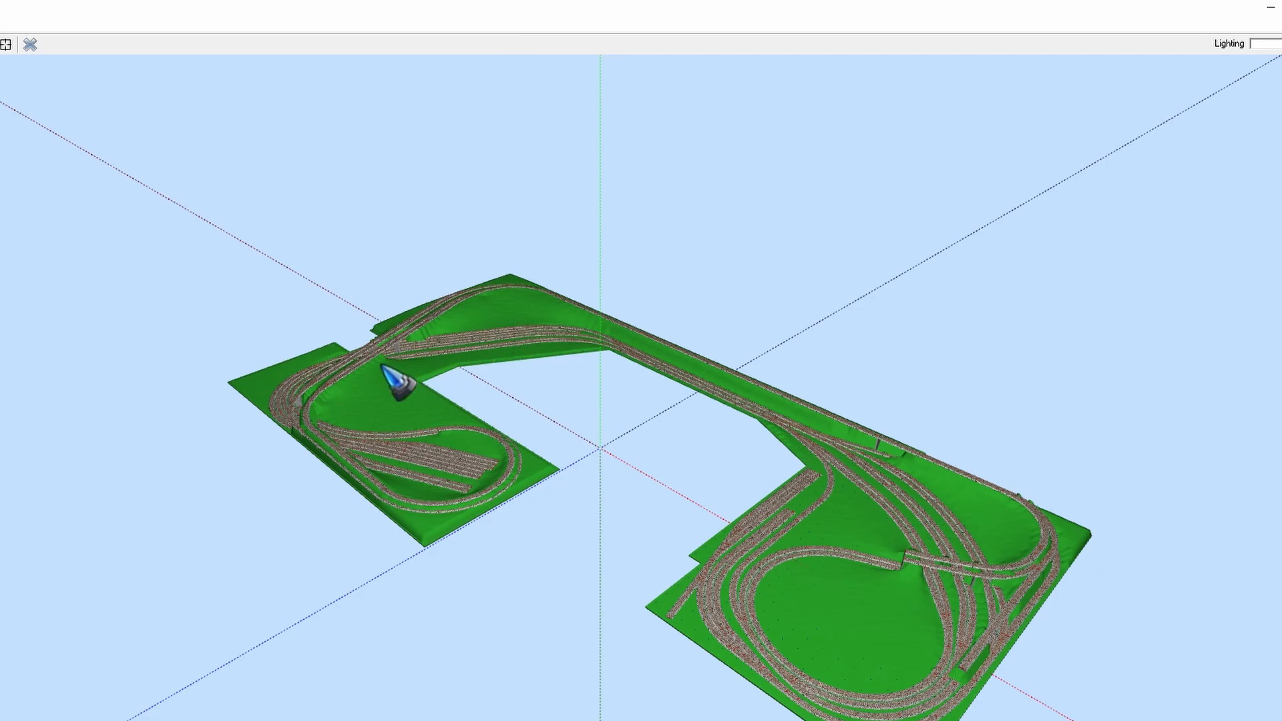
scroll(366, 408, "up", 3)
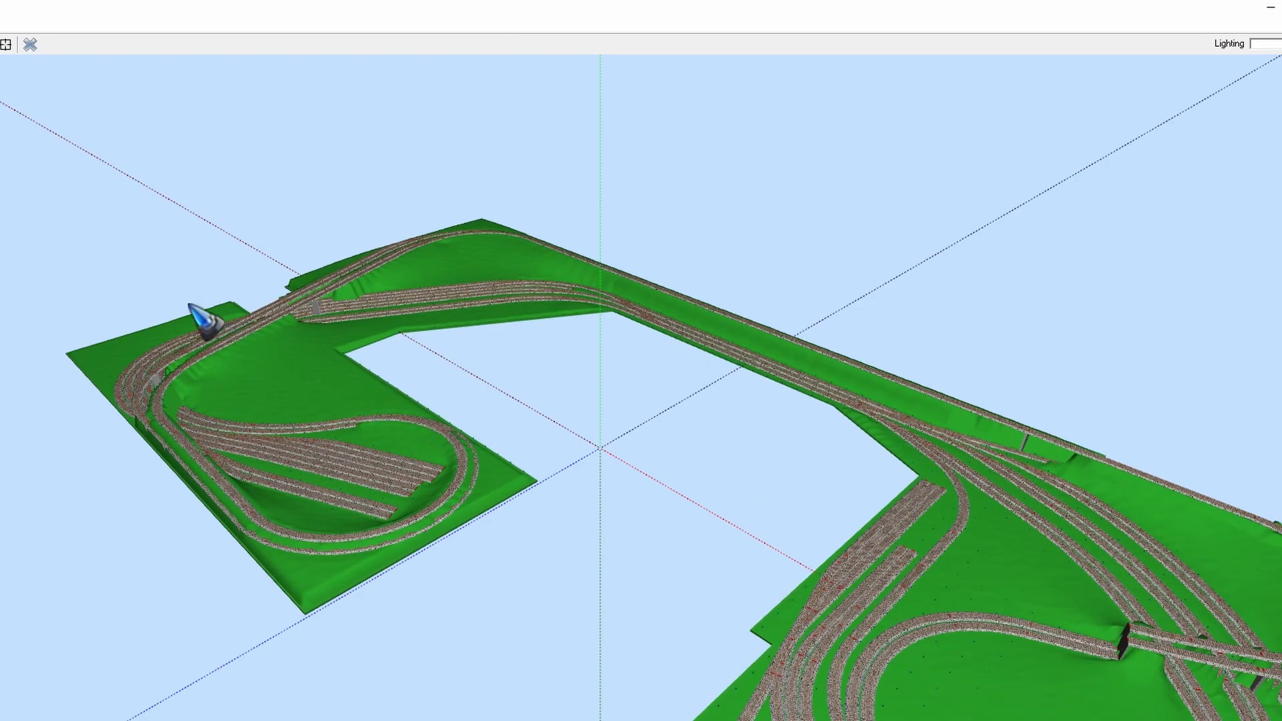
scroll(190, 303, "up", 2)
right_click_drag(227, 309, 163, 272)
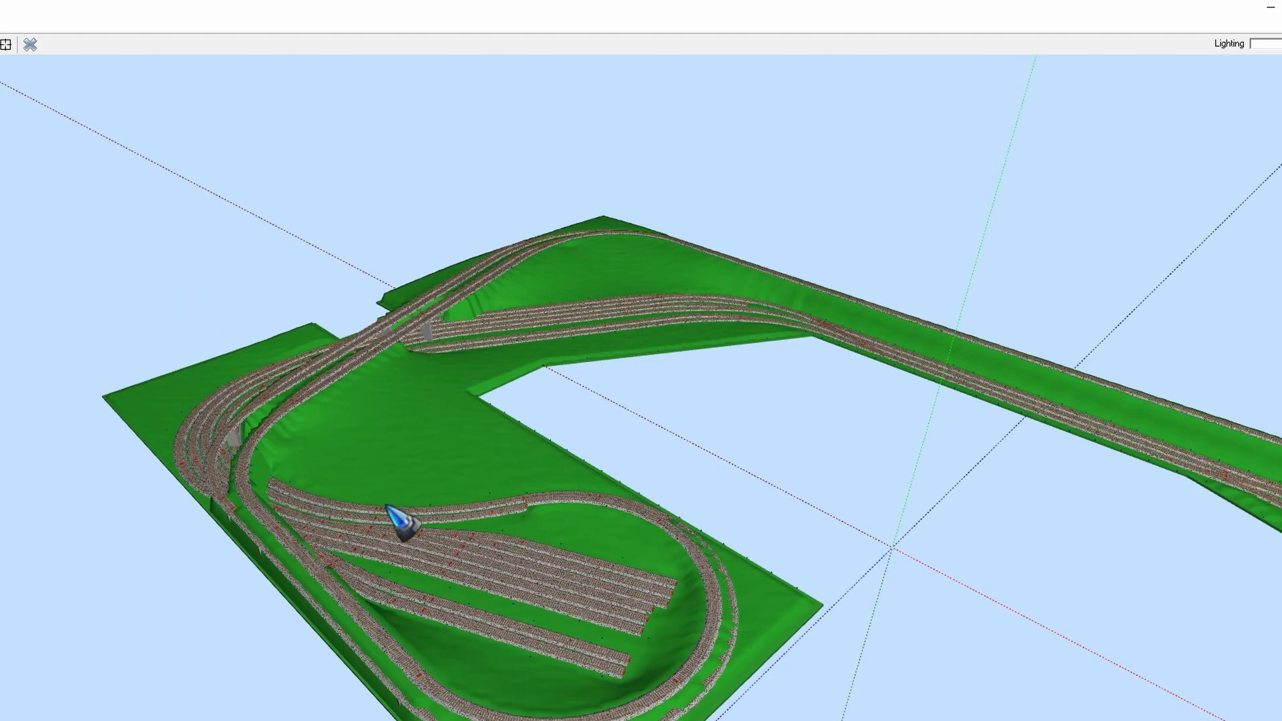
scroll(373, 574, "up", 2)
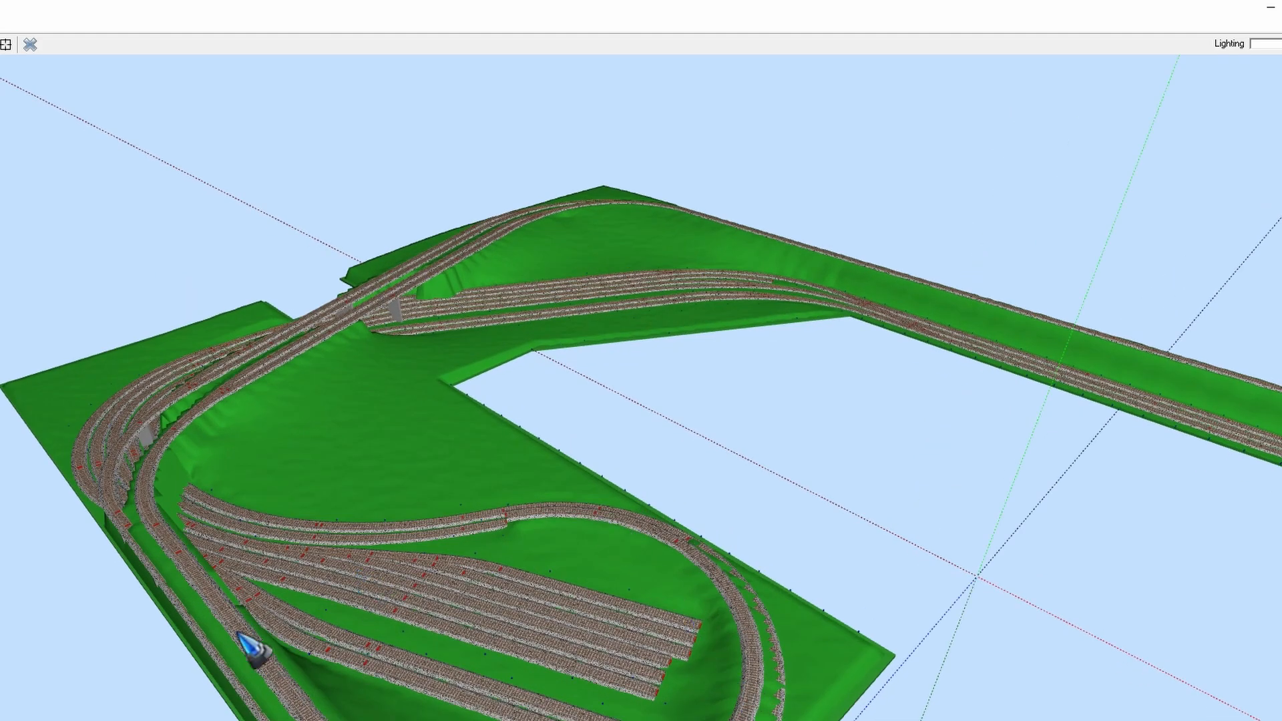
scroll(391, 296, "up", 1)
scroll(407, 197, "up", 1)
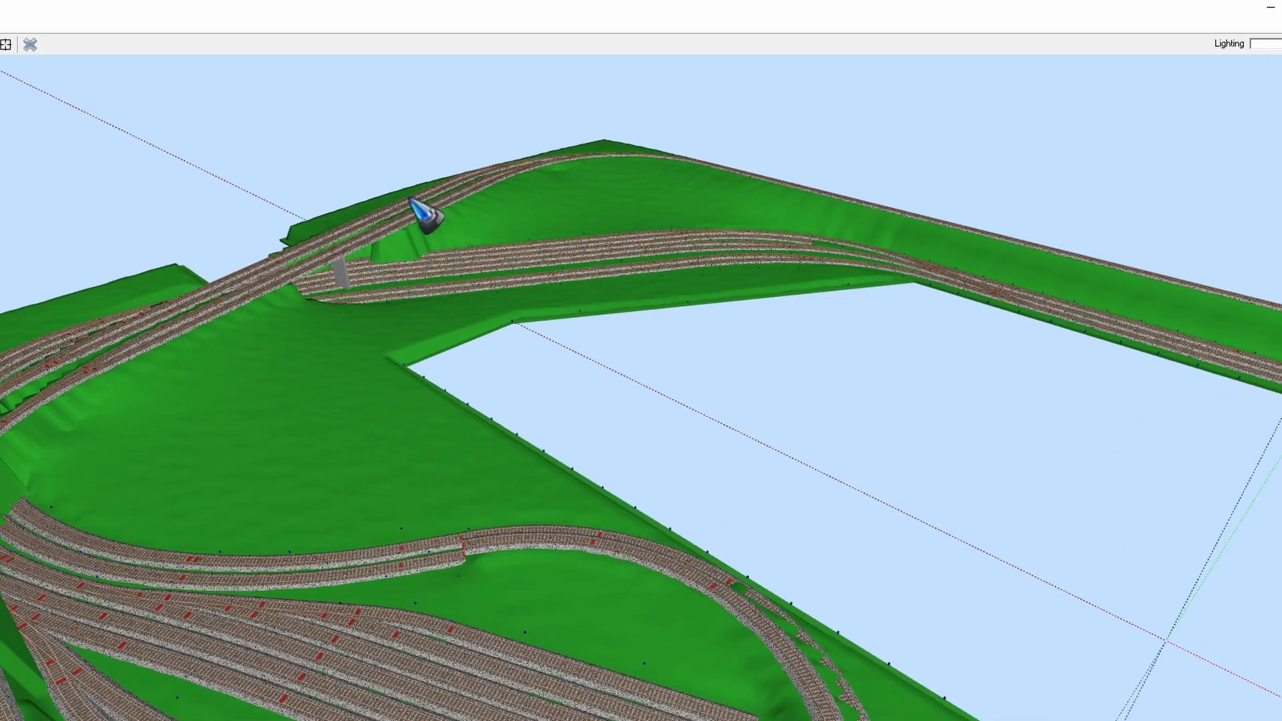
scroll(403, 139, "up", 1)
left_click_drag(327, 213, 263, 183)
scroll(263, 183, "up", 1)
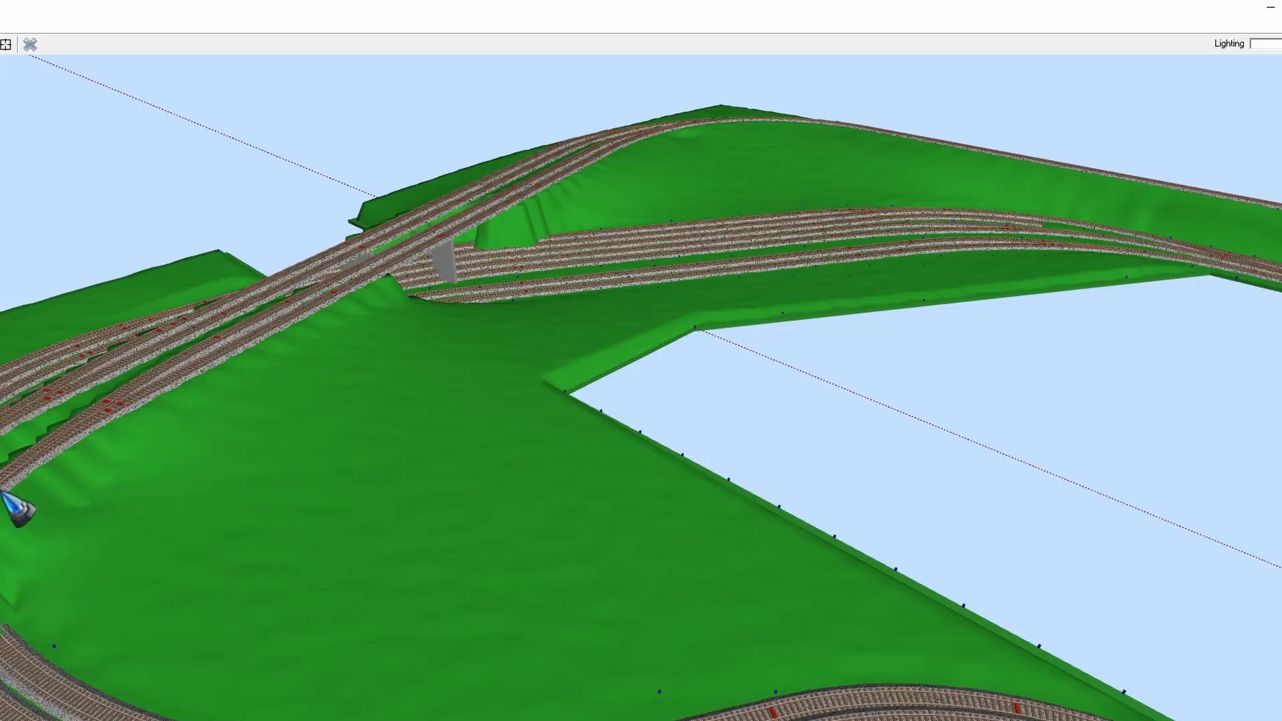
left_click_drag(233, 408, 209, 447)
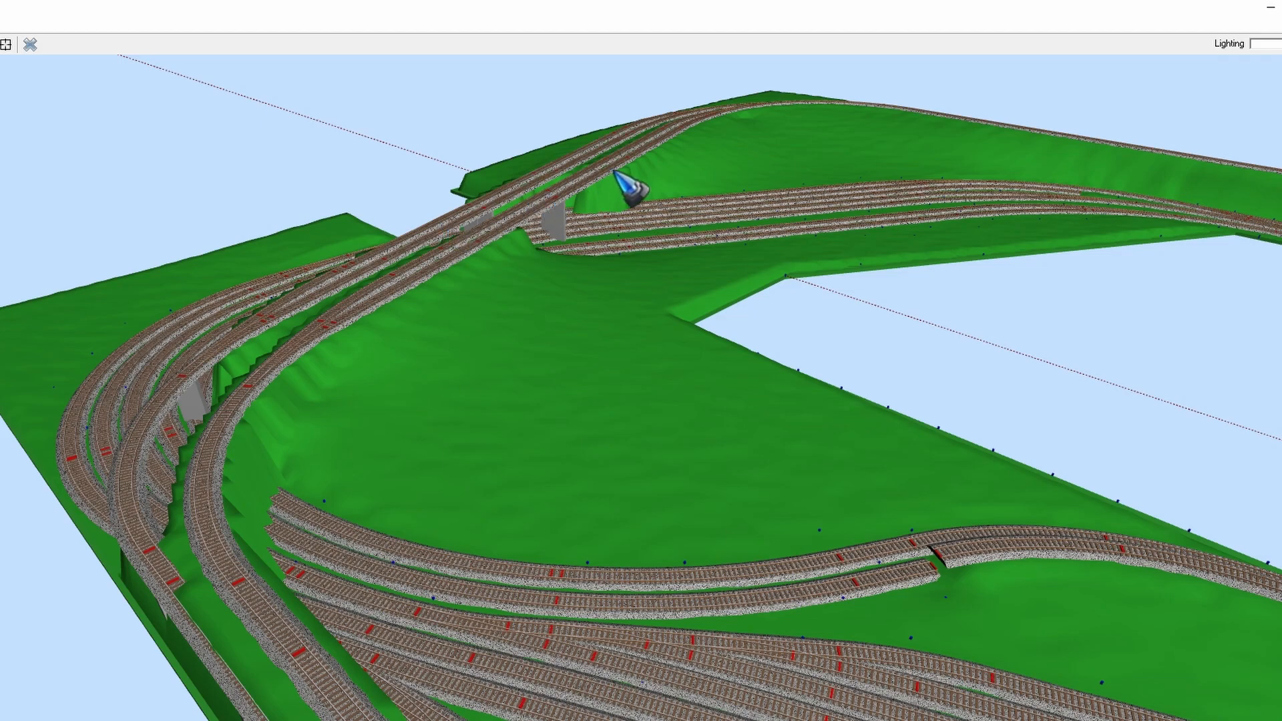
scroll(623, 189, "up", 5)
scroll(634, 146, "up", 2)
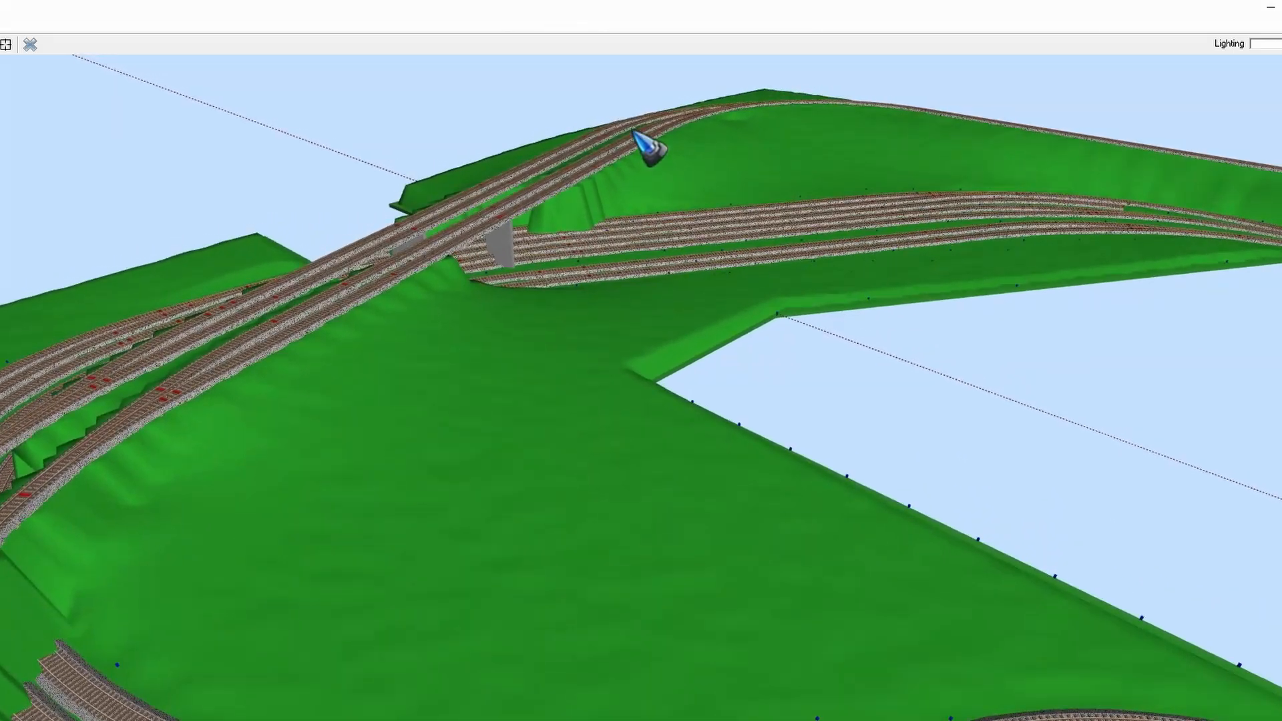